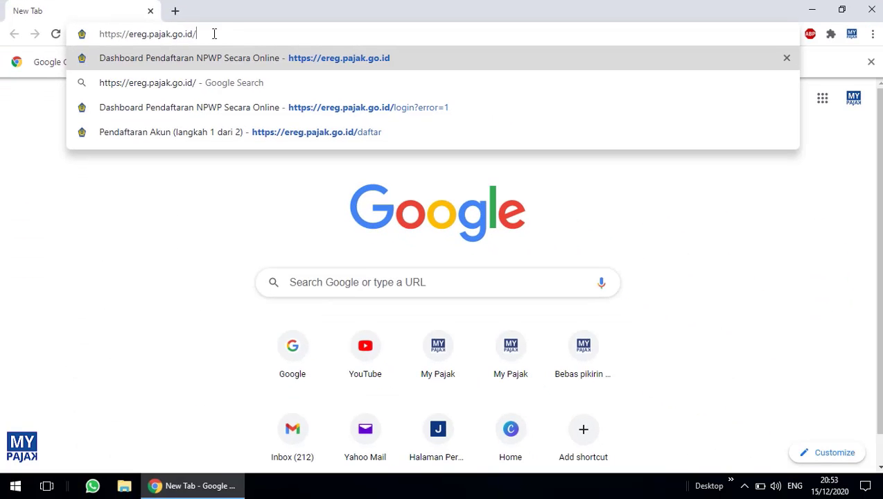
Load the e-Registration login page and highlight its forgot-password and new-account registration hints
key("Return")
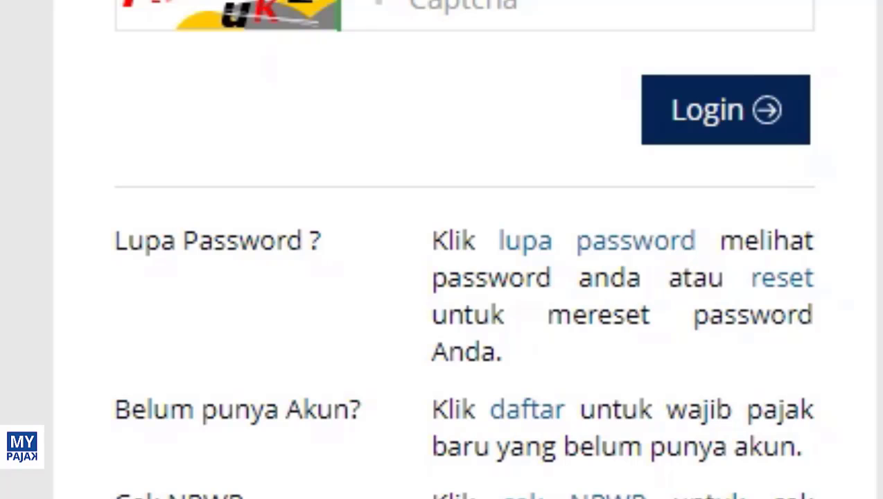
triple_click(535, 348)
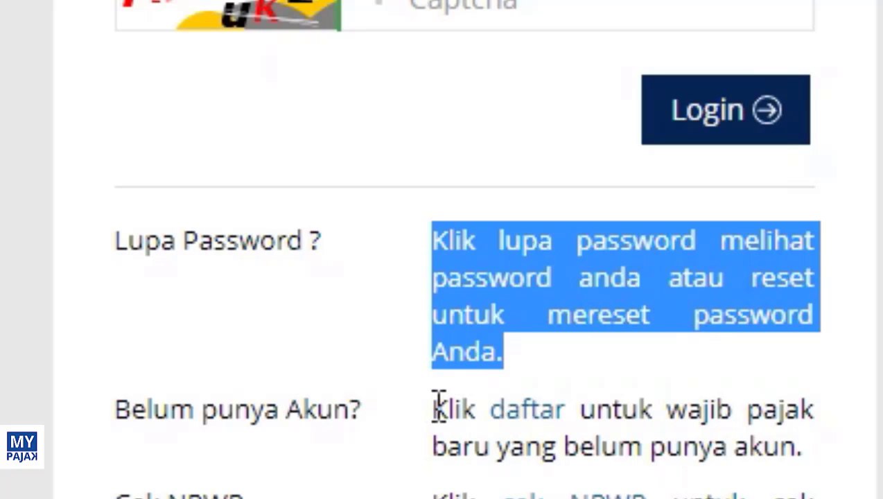
left_click_drag(437, 407, 852, 479)
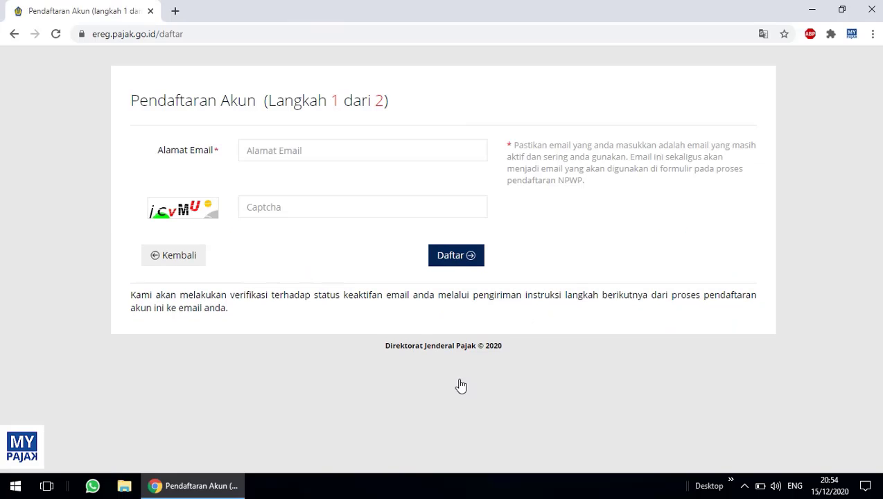
Enter the account e-mail address and the captcha code icvMu on the step-1 form
left_click(319, 148)
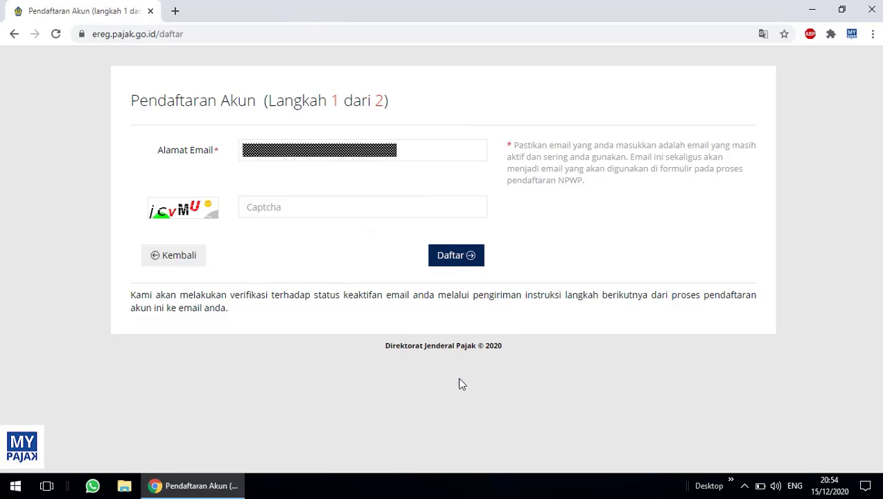
left_click(319, 147)
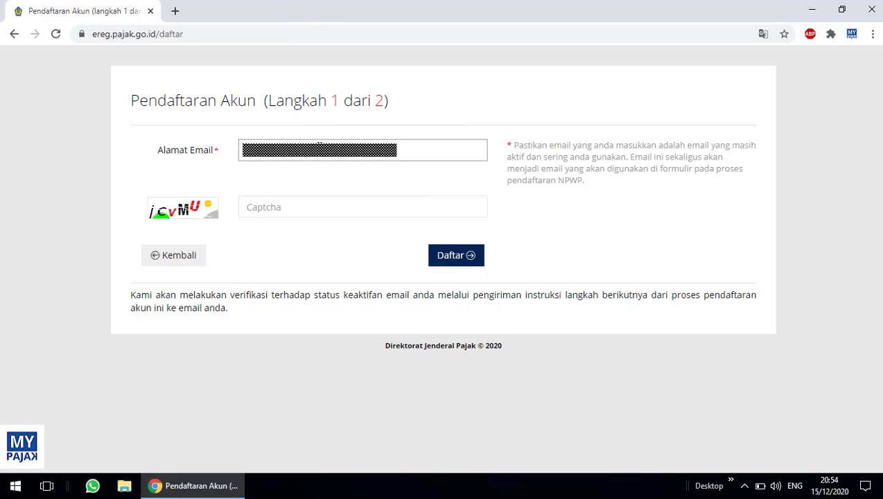
left_click(461, 386)
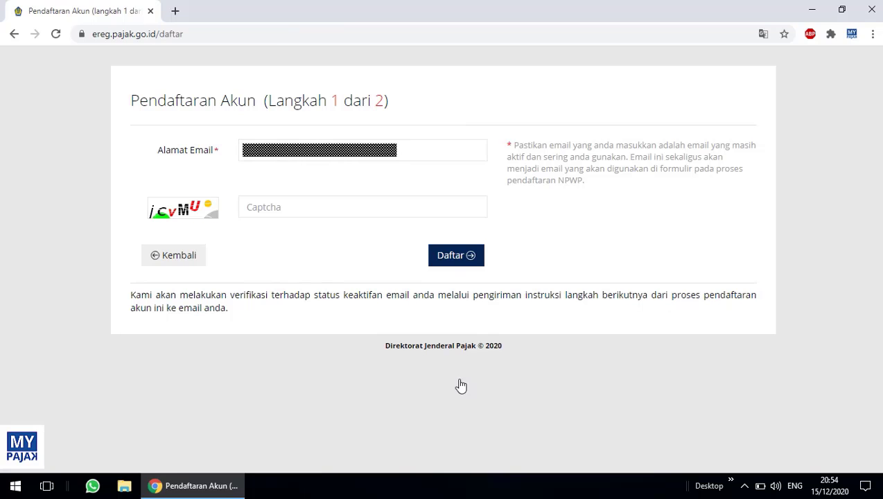
left_click(320, 147)
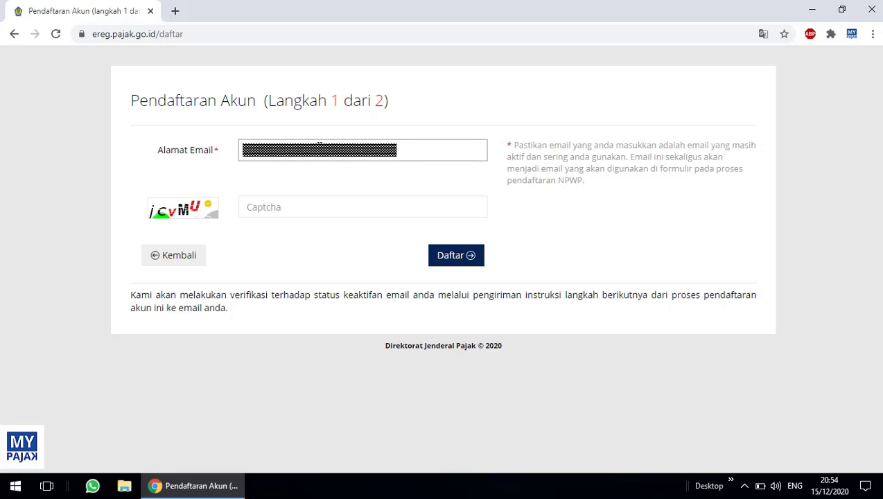
left_click(330, 211)
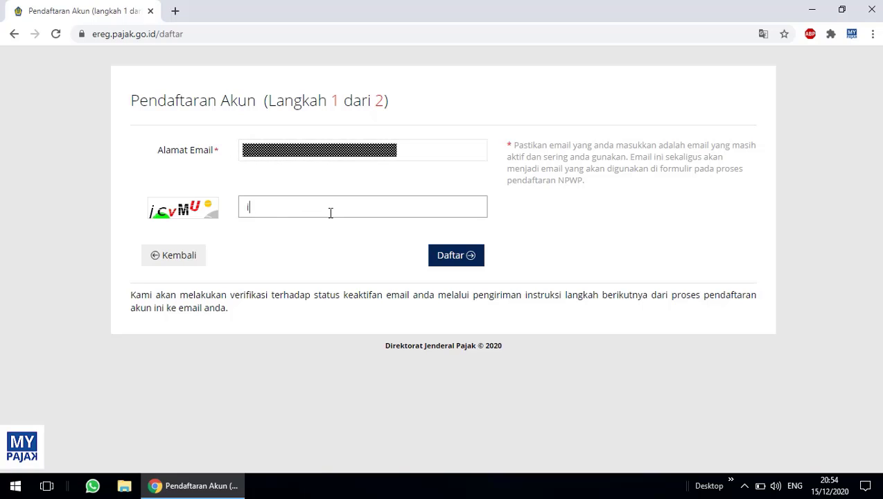
type("icvMu")
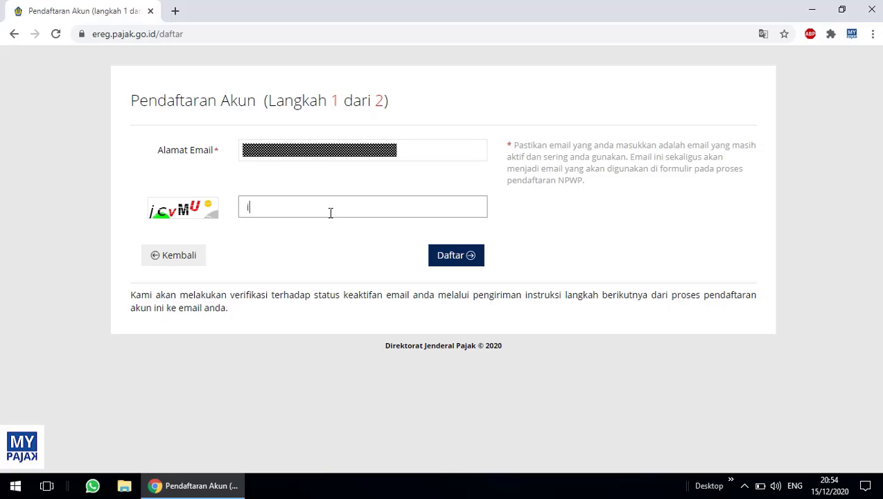
type("icvMu")
Submit step 1, retype the rejected captcha as VcdbJe, resubmit, and close the Selamat! message
left_click(451, 256)
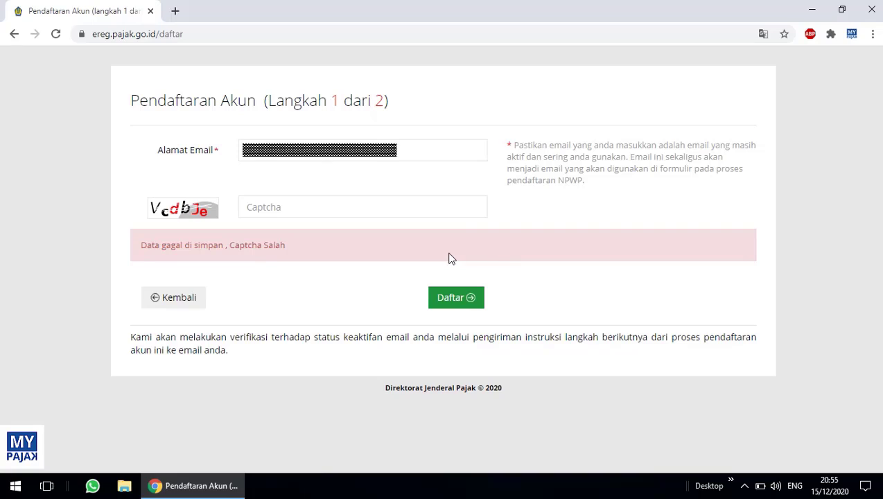
left_click_drag(144, 240, 305, 262)
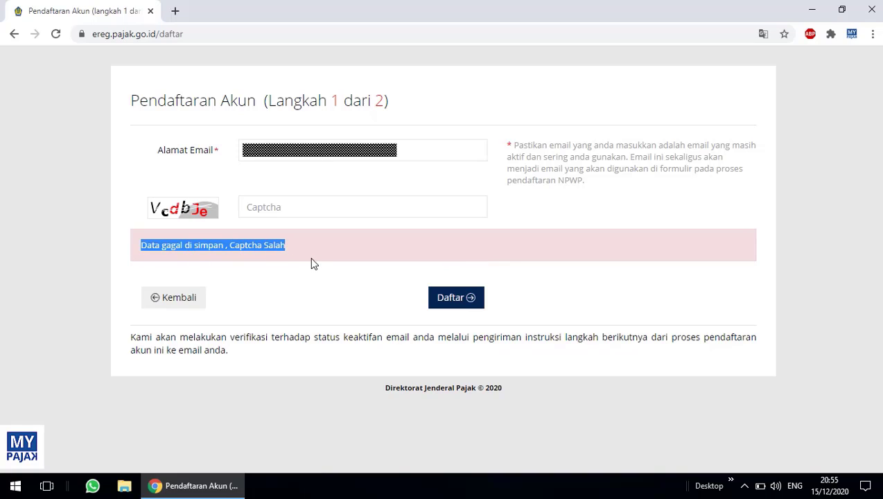
left_click(318, 206)
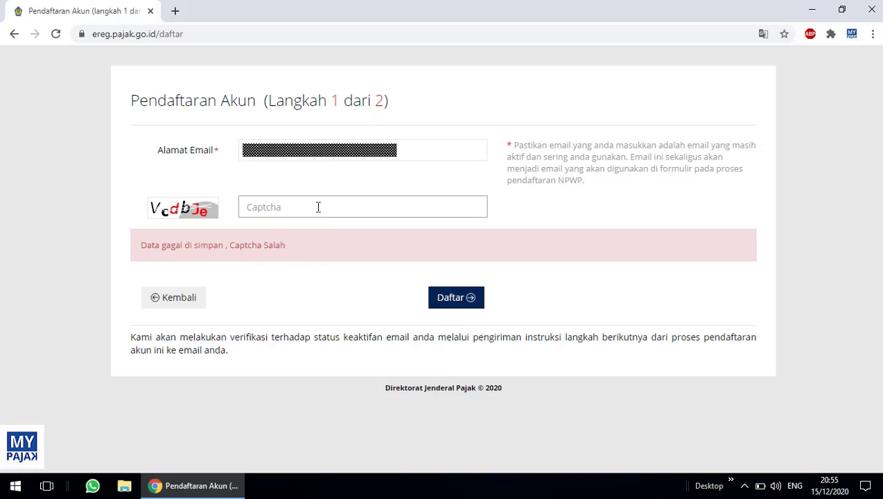
type("VcdbJe")
left_click(463, 307)
left_click_drag(265, 120, 314, 165)
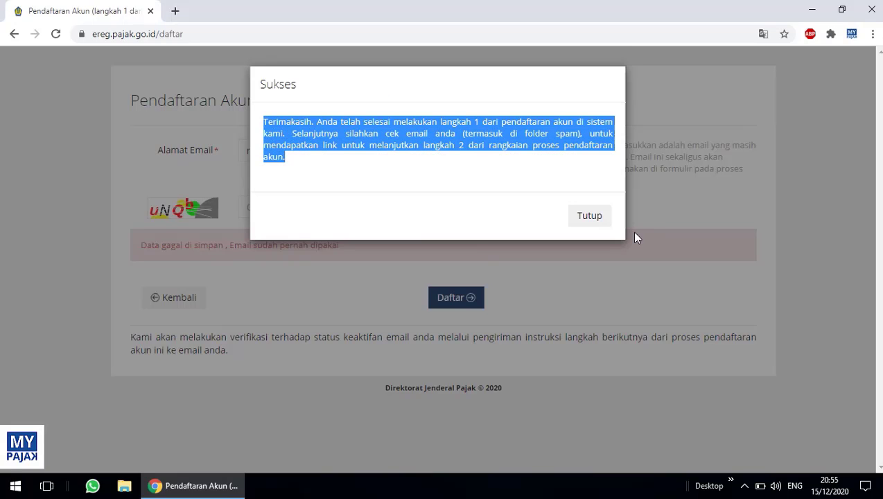
left_click(603, 215)
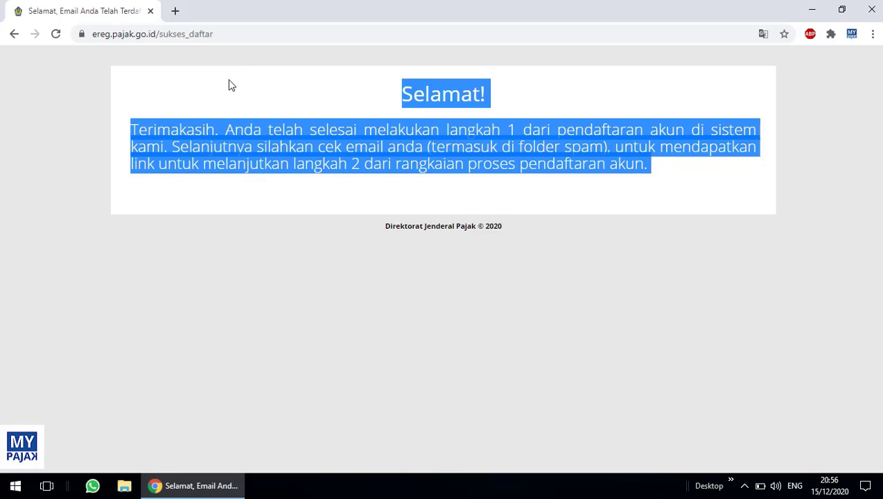
Open Yahoo Mail in a new Chrome tab via the 'yahoo' address suggestion
left_click(175, 12)
type("yah")
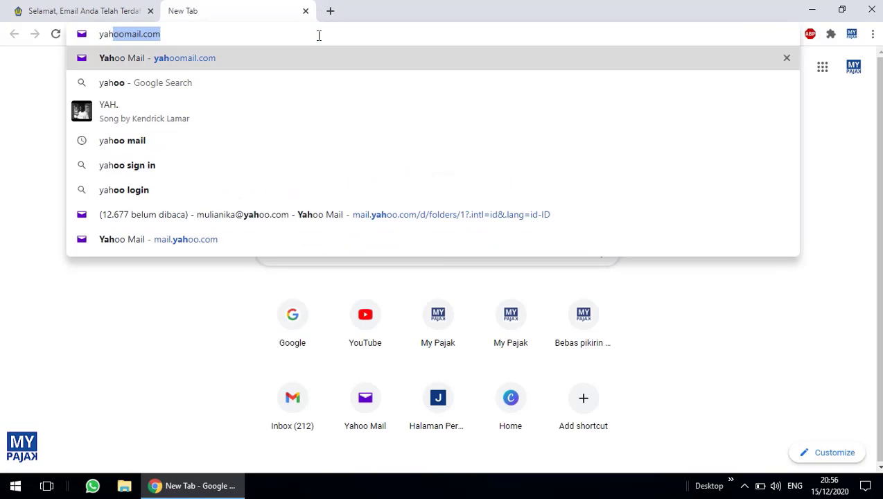
type("oo")
key("Down")
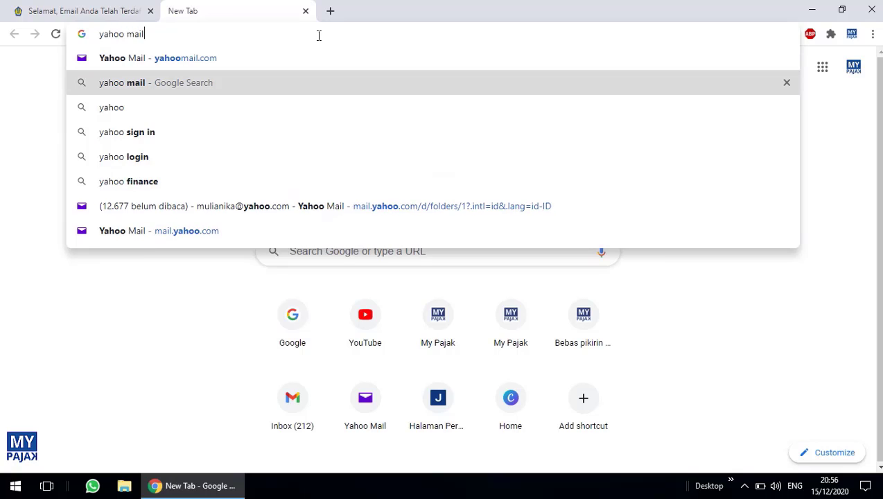
key("Up")
key("Down")
key("Up")
key("Return")
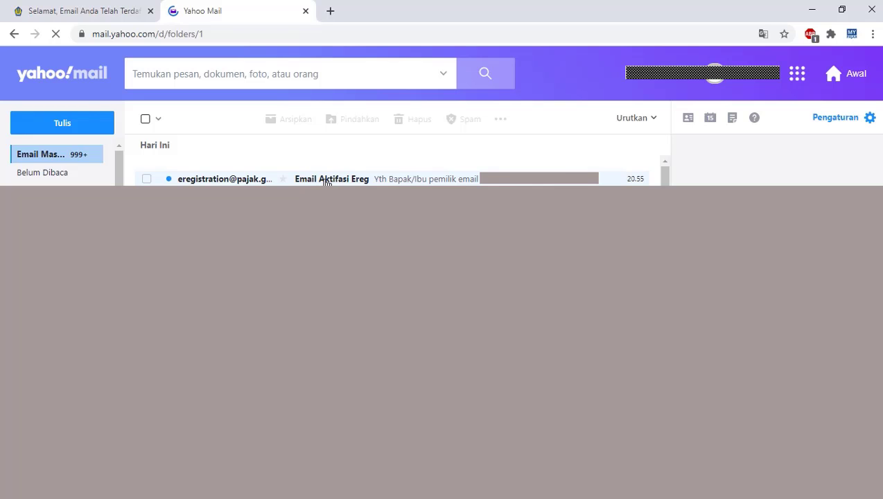
Open 'Email Aktifasi Ereg' and follow its verification link to the step-2 form
left_click(325, 180)
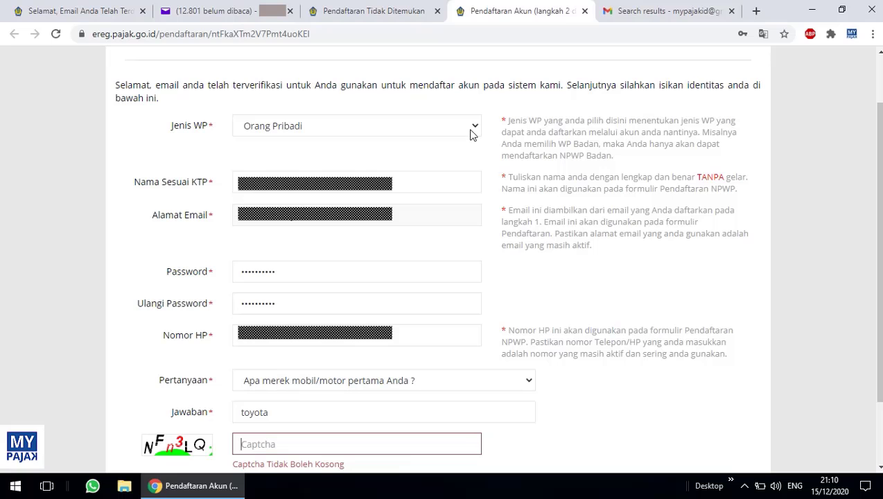
left_click(471, 130)
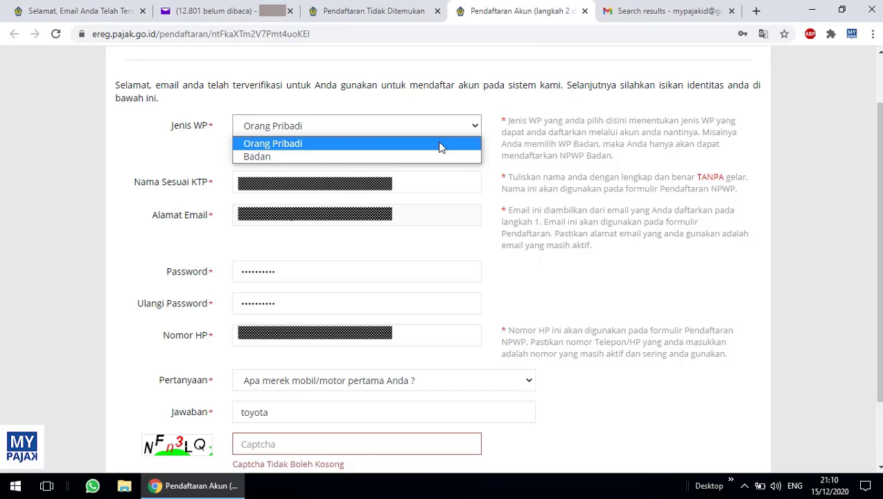
Keep Orang Pribadi as taxpayer type and enter the new password in both password fields
left_click(441, 144)
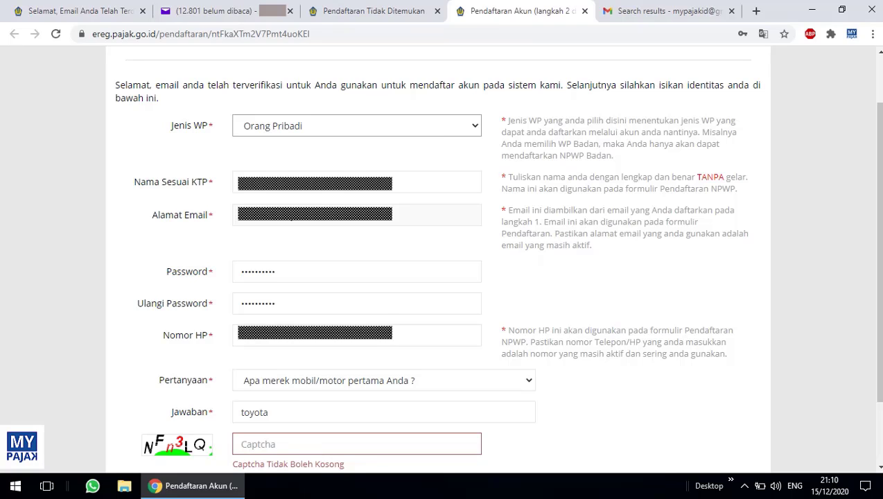
left_click(545, 104)
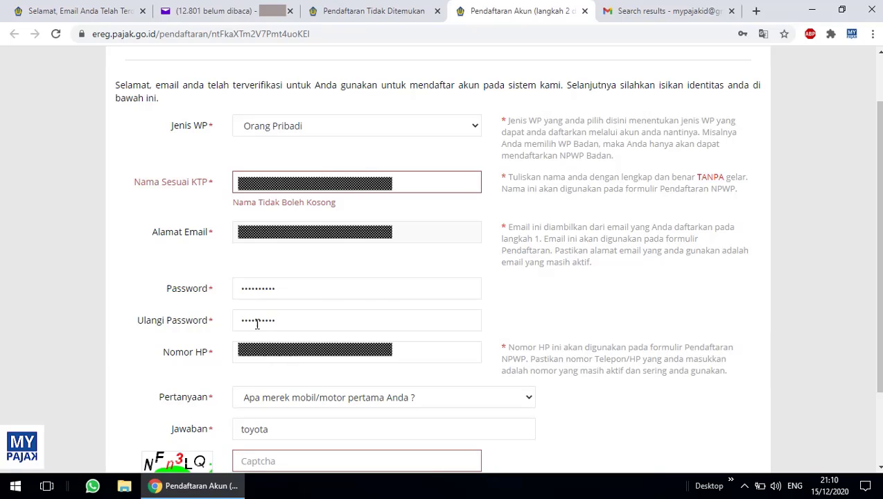
left_click_drag(335, 288, 129, 274)
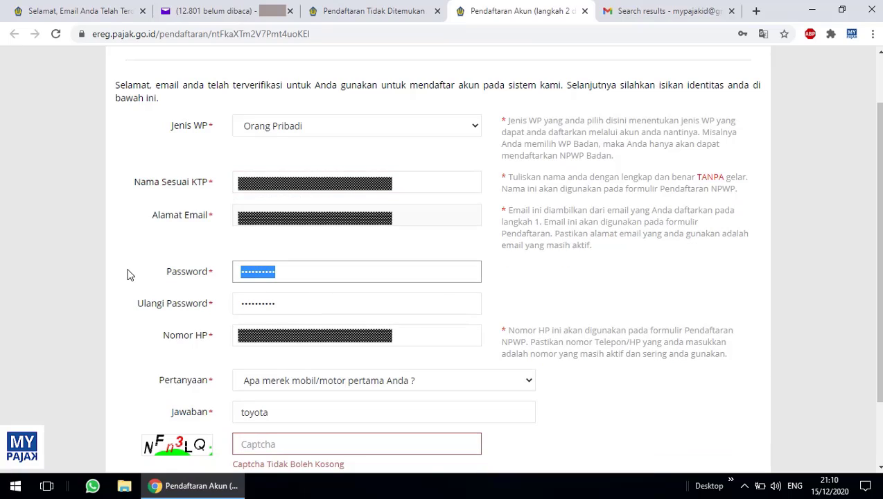
type("••••••")
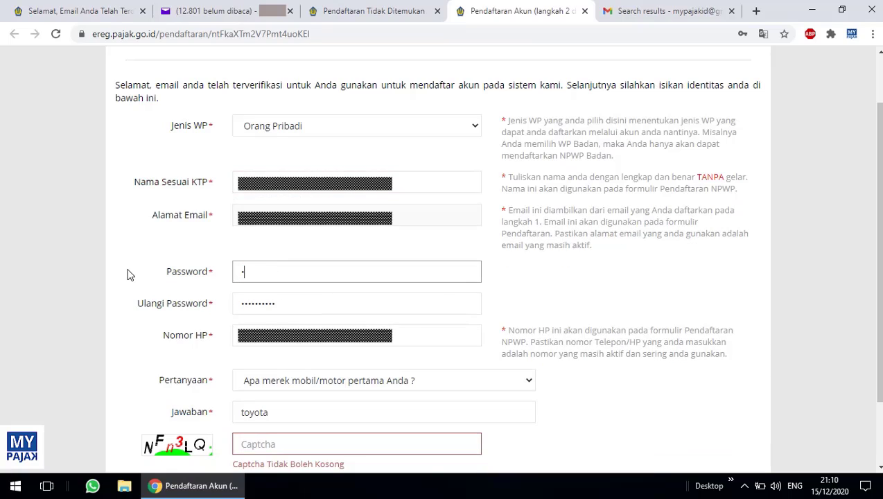
type("••••")
left_click_drag(332, 311, 192, 299)
type("••••••••")
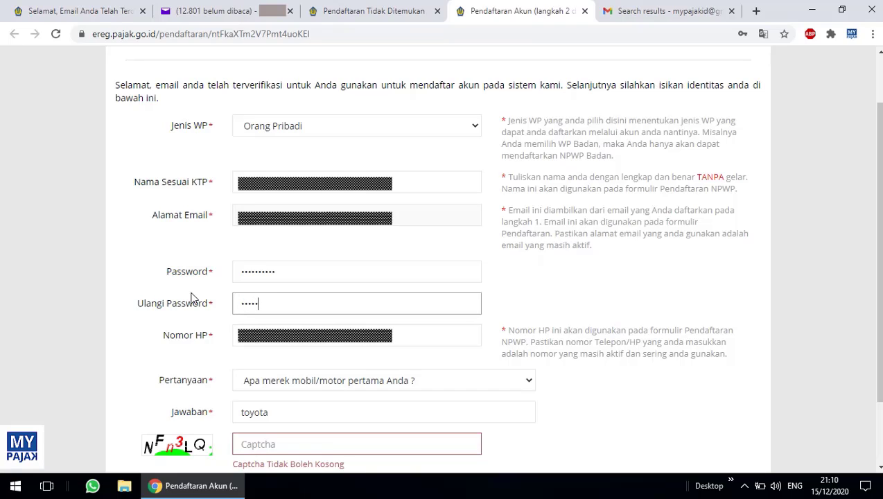
type("••")
Fill the phone number and choose the 'Apa merek mobil/motor pertama Anda ?' security question
left_click(234, 337)
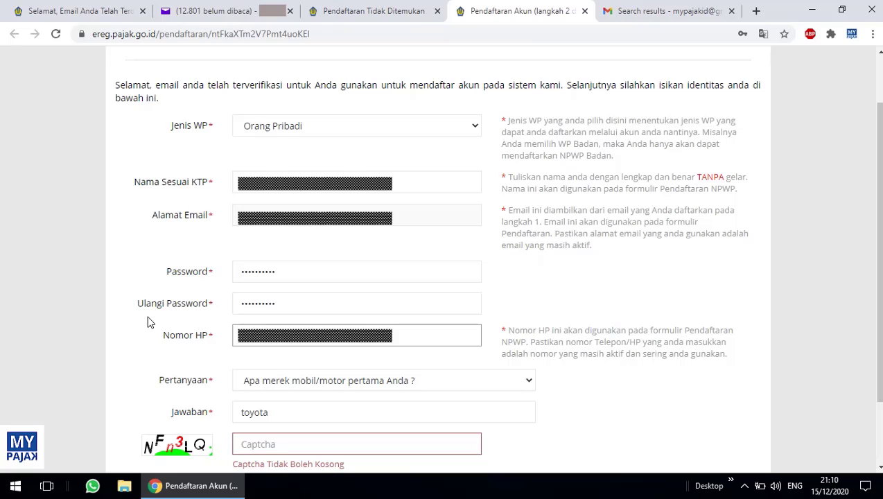
left_click(528, 380)
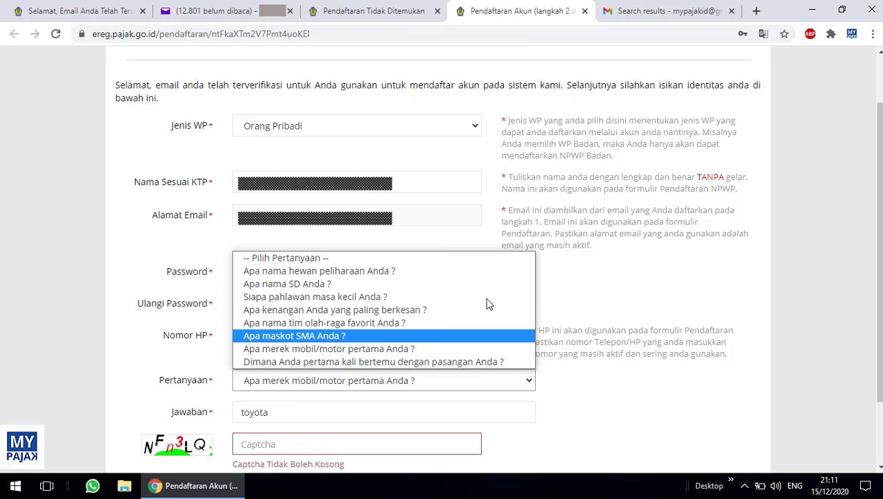
left_click(497, 352)
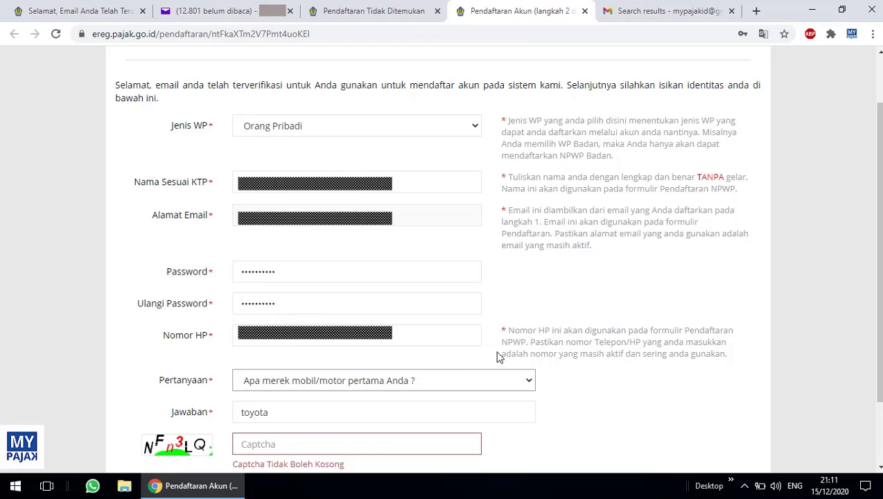
Enter the captcha NFn3LQ on the step-2 registration form
left_click(430, 411)
scroll(480, 392, "down", 1)
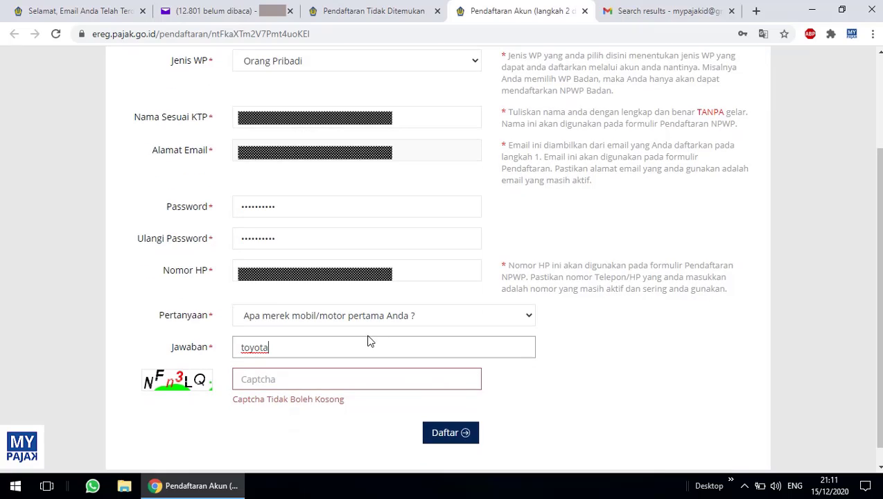
left_click(364, 379)
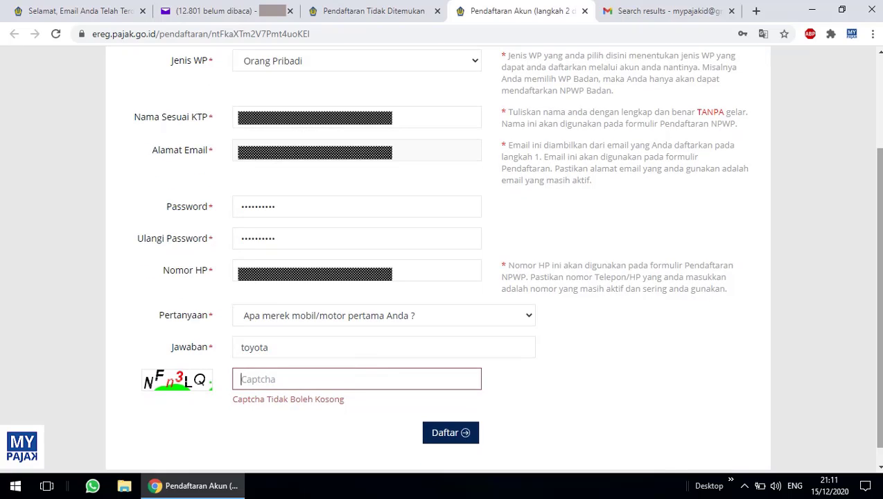
type("NFn3LQ")
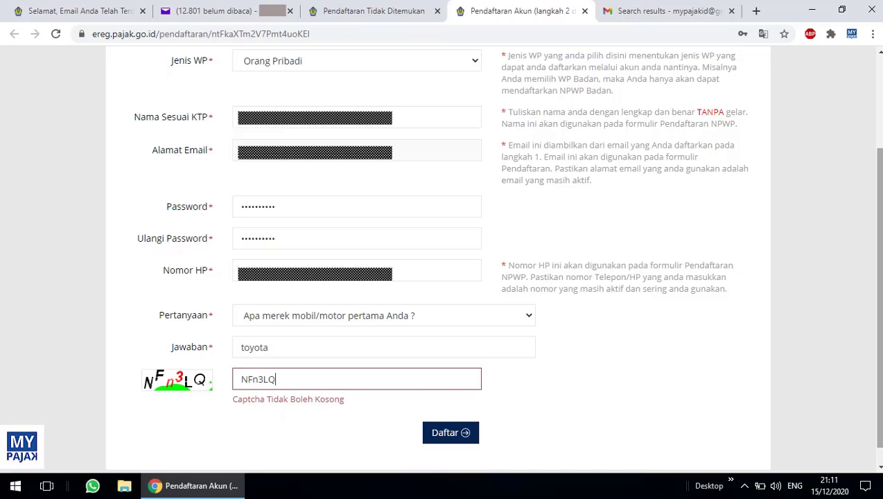
Submit the account registration and go back to the Yahoo Mail inbox
left_click(460, 437)
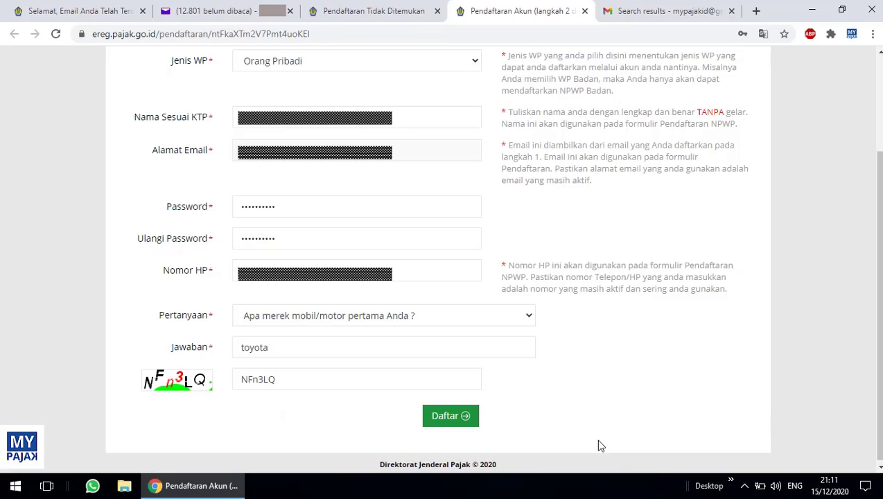
left_click(447, 416)
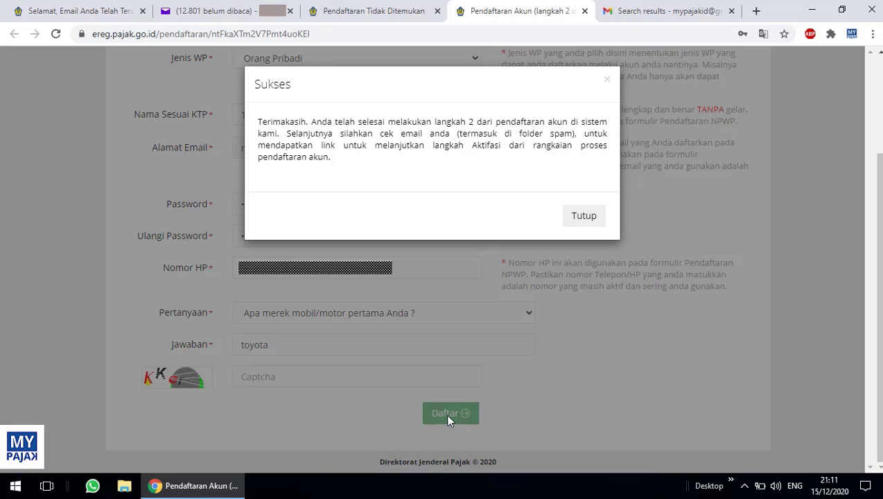
left_click(222, 11)
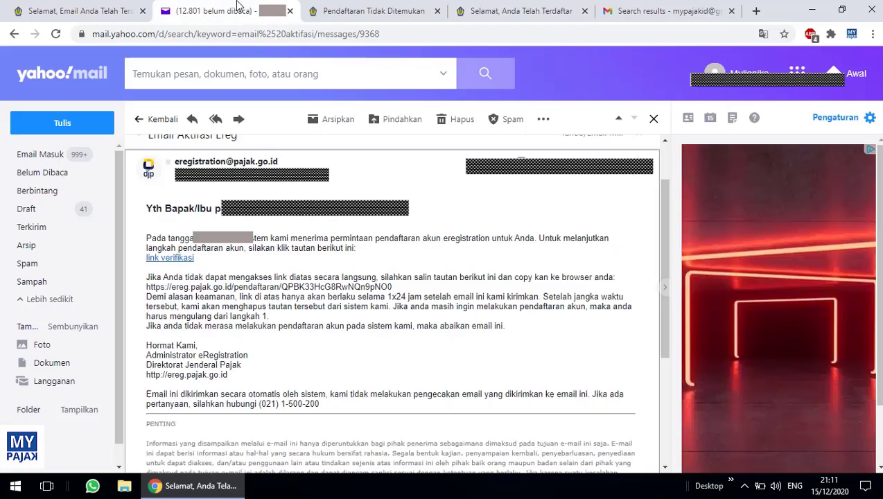
left_click(40, 155)
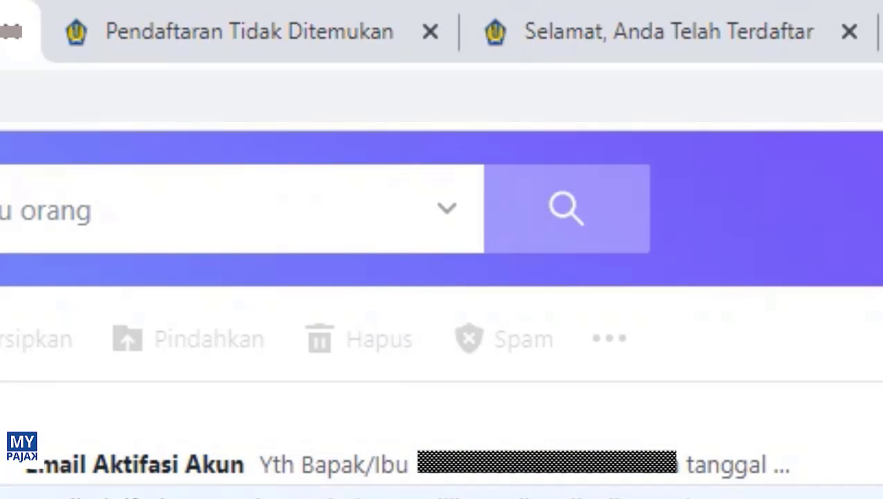
Open 'Email Aktifasi Akun' and follow its activation link
left_click(192, 473)
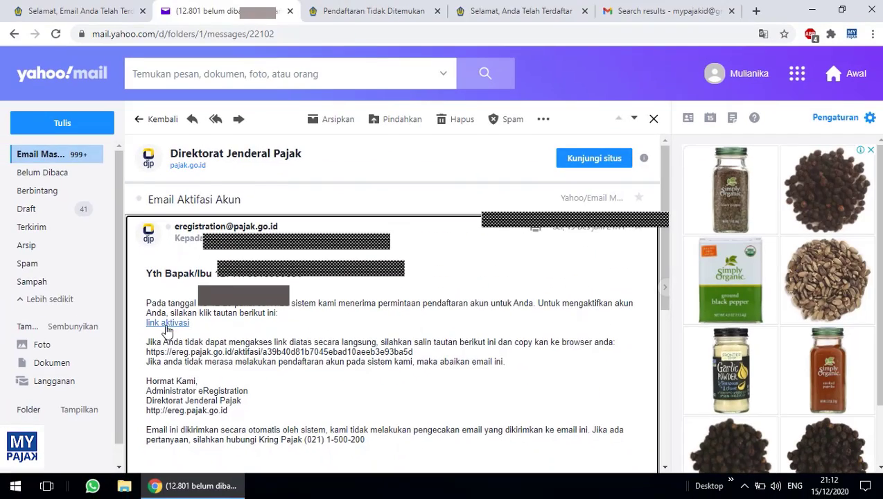
left_click(166, 326)
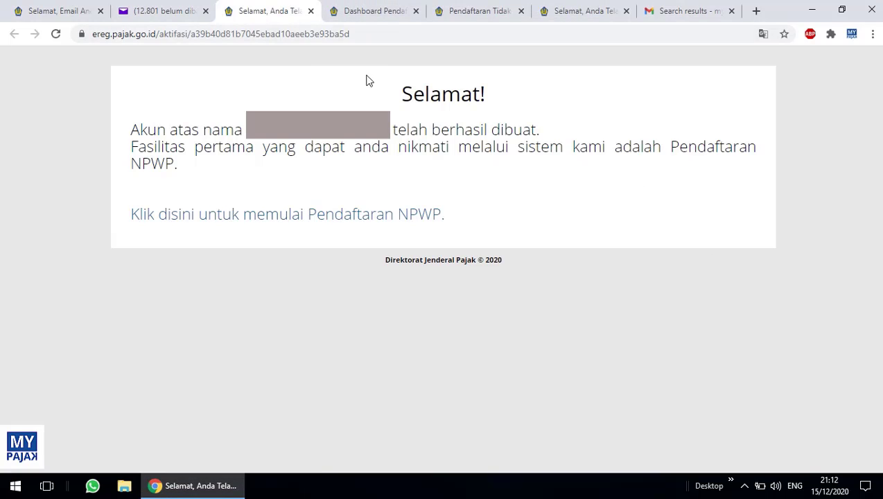
Log in to DJP Online with the pasted account e-mail, the password and captcha xe43
left_click(372, 11)
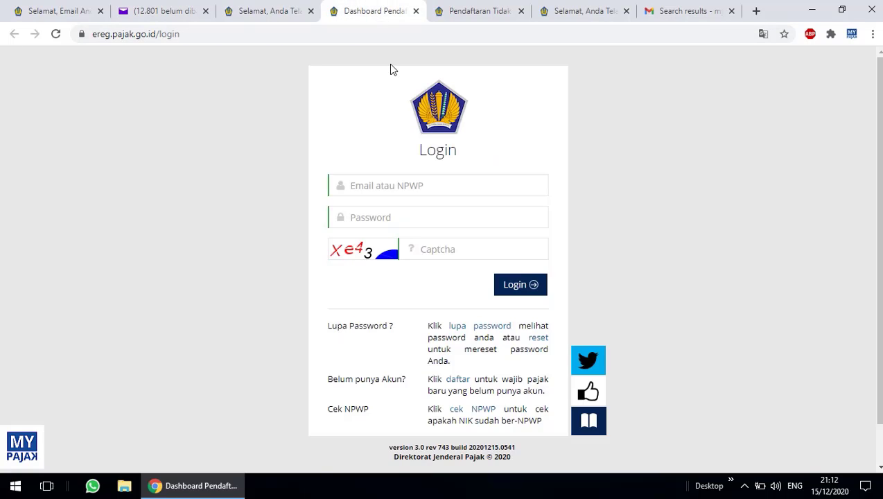
left_click(447, 187)
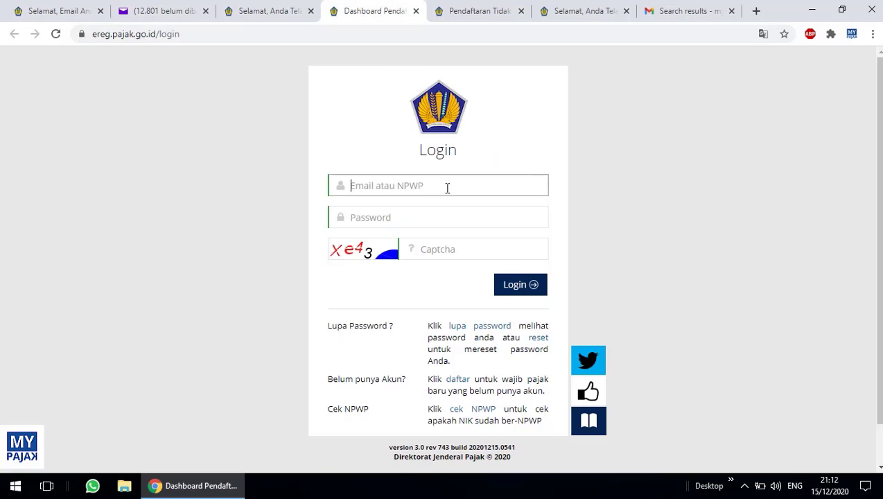
key("ctrl+v")
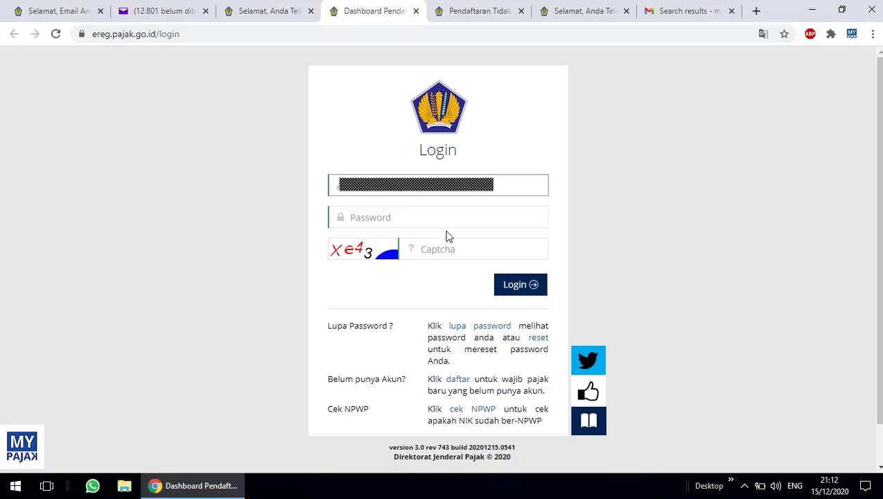
left_click(454, 217)
type("***")
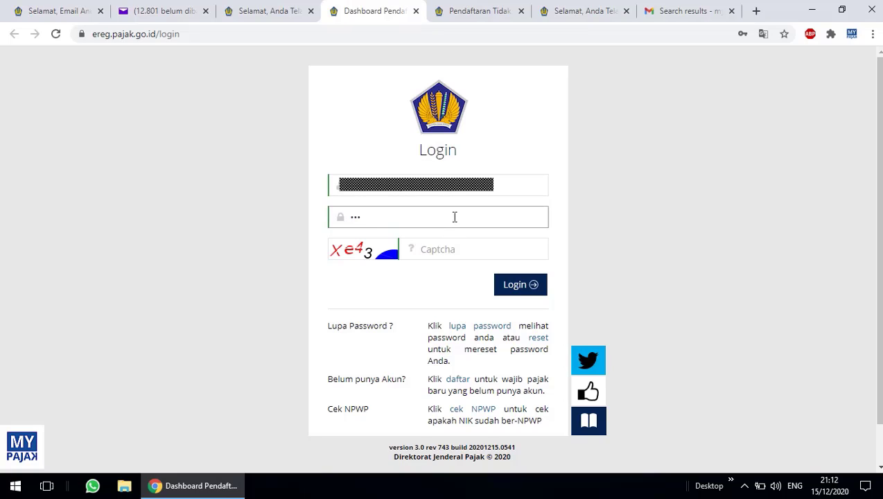
type("******")
left_click(472, 244)
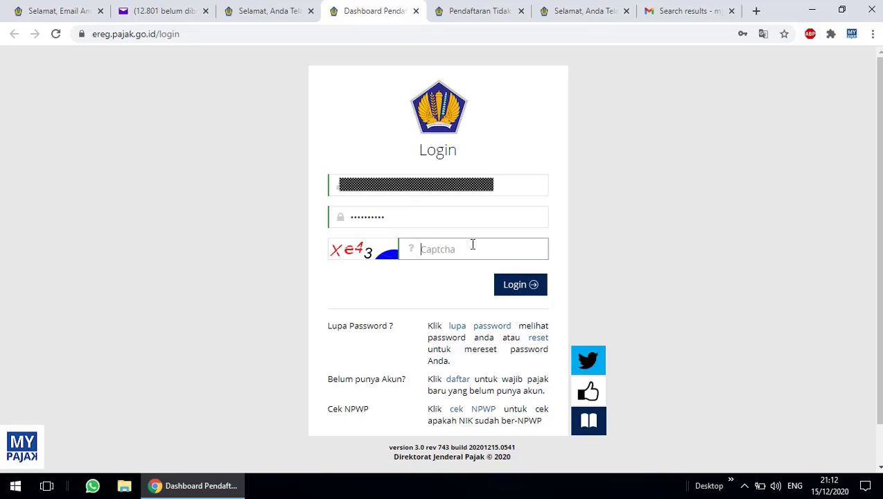
type("xe43")
left_click(526, 291)
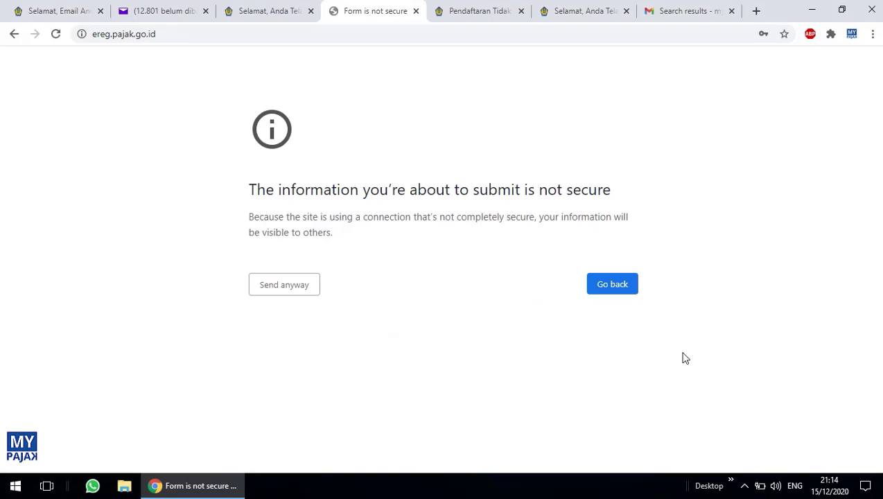
Proceed past the insecure-form warning and tick the MT (wife filing taxes separately) category
left_click(290, 289)
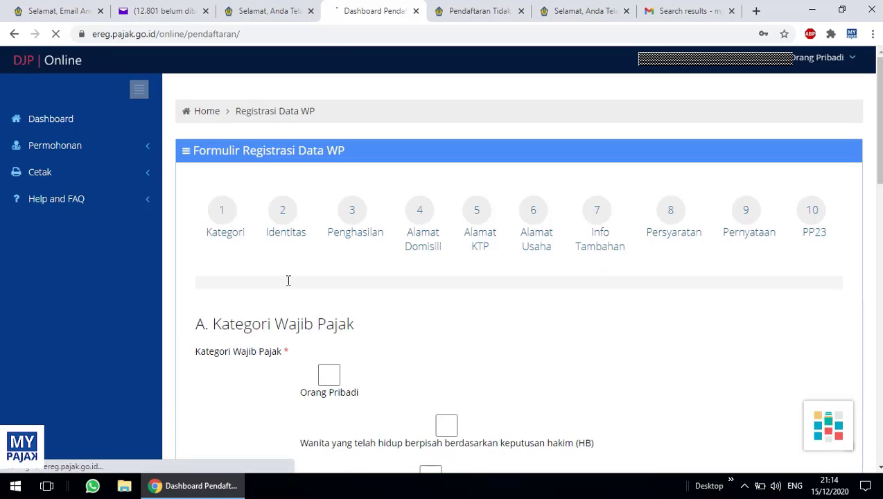
left_click(306, 304)
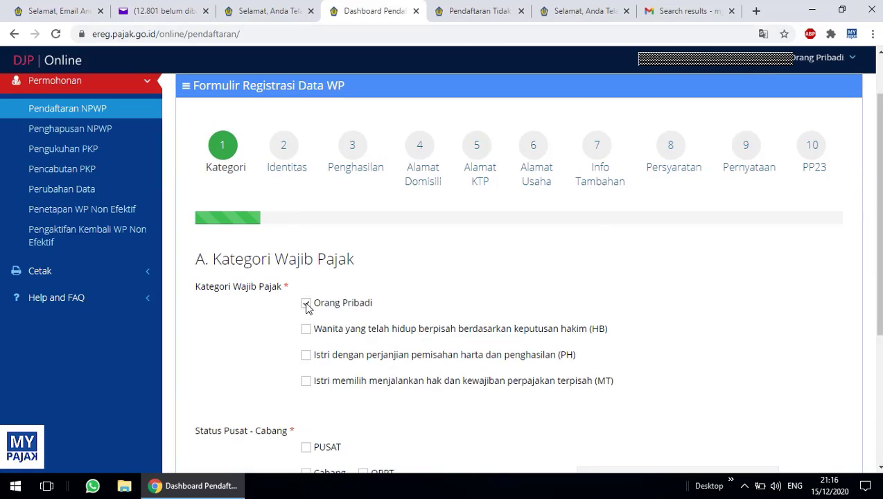
left_click(306, 304)
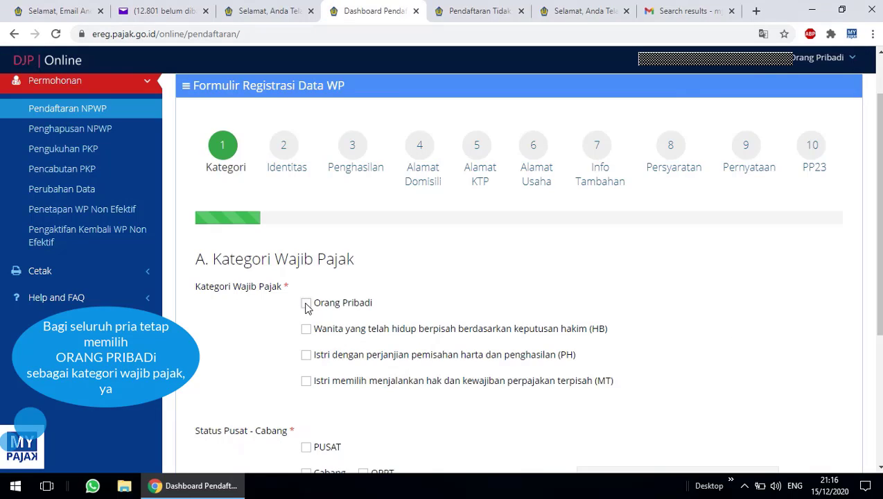
left_click(306, 304)
left_click(307, 330)
left_click(309, 356)
left_click(308, 380)
scroll(666, 326, "down", 3)
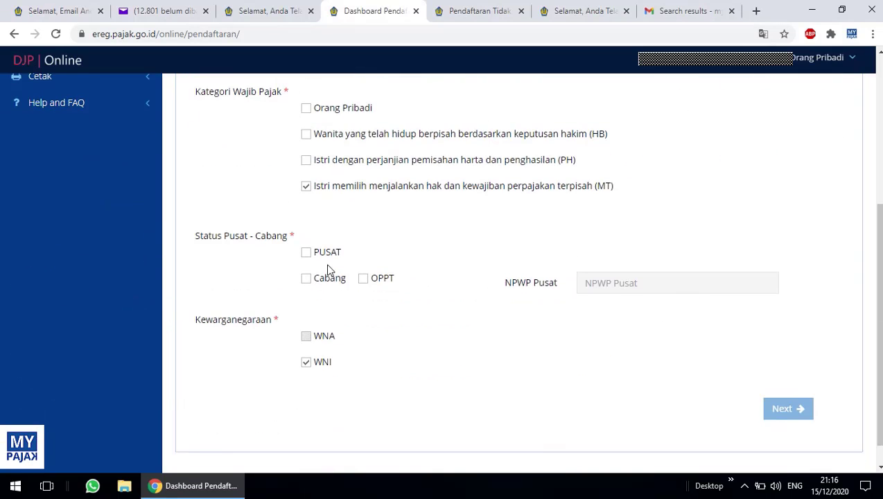
In section A, tick Orang Pribadi, PUSAT status and WNA citizenship
left_click(309, 254)
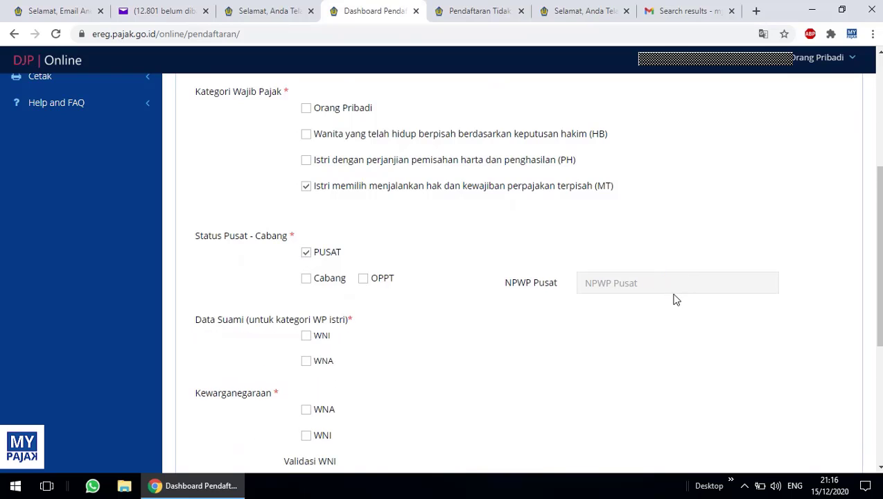
left_click(306, 278)
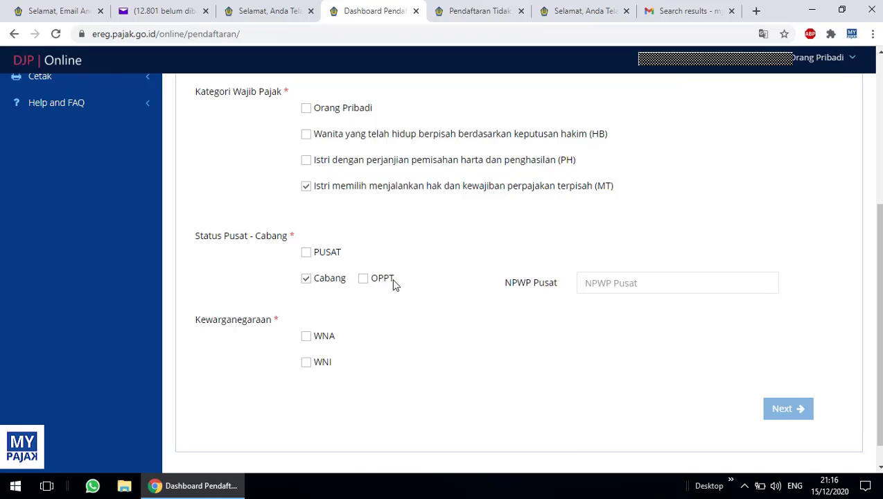
scroll(603, 273, "up", 2)
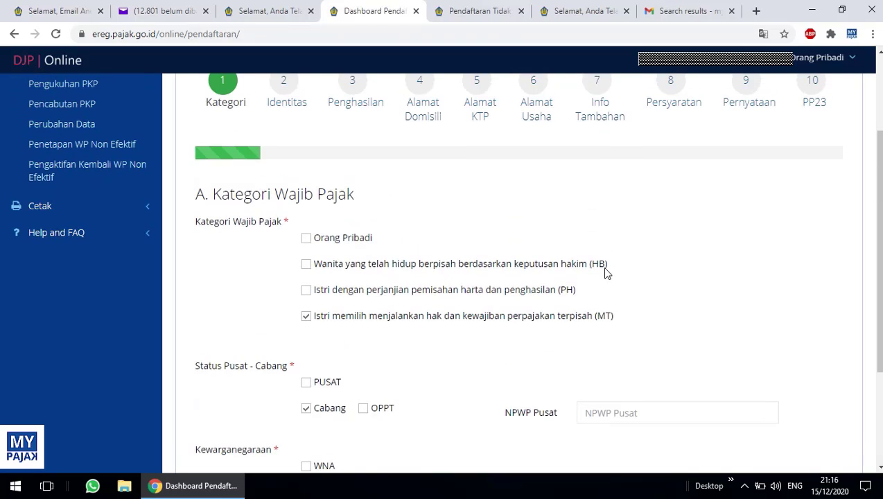
scroll(605, 272, "up", 1)
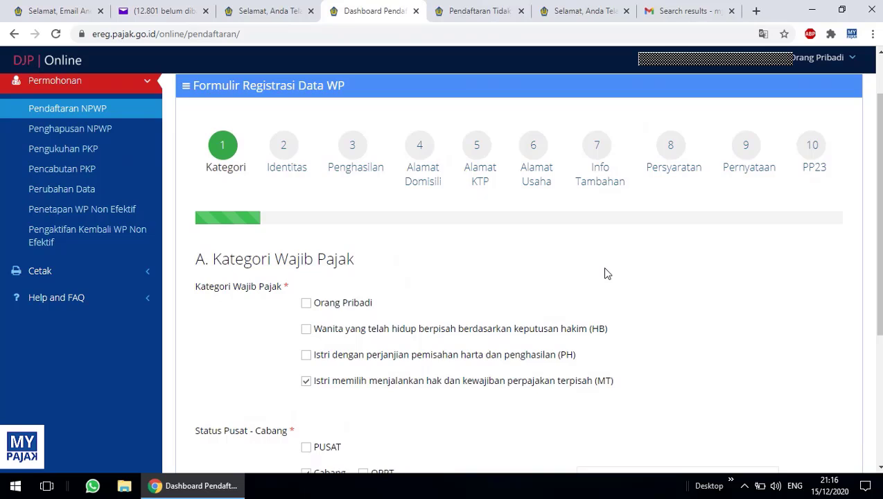
scroll(605, 272, "down", 3)
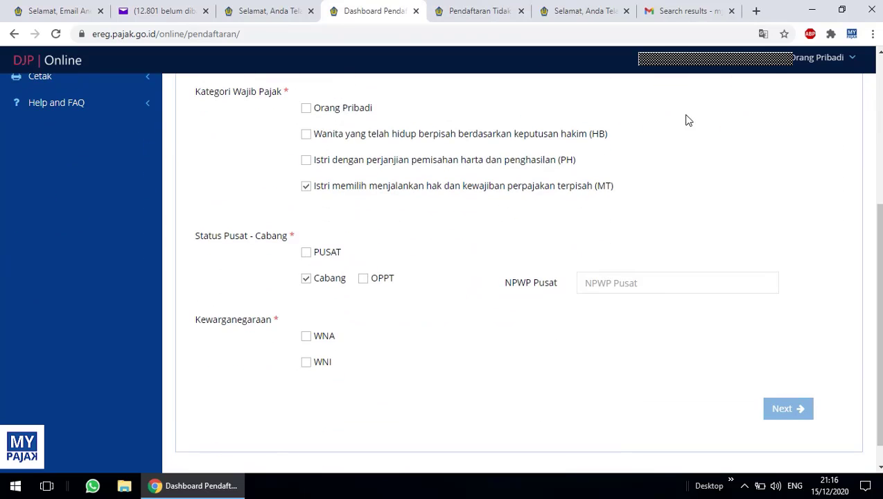
left_click(306, 109)
left_click(307, 337)
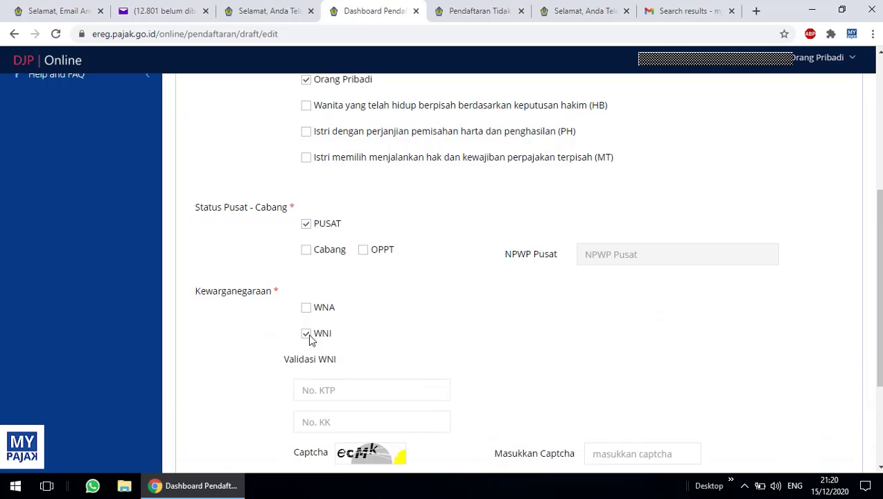
scroll(505, 287, "down", 1)
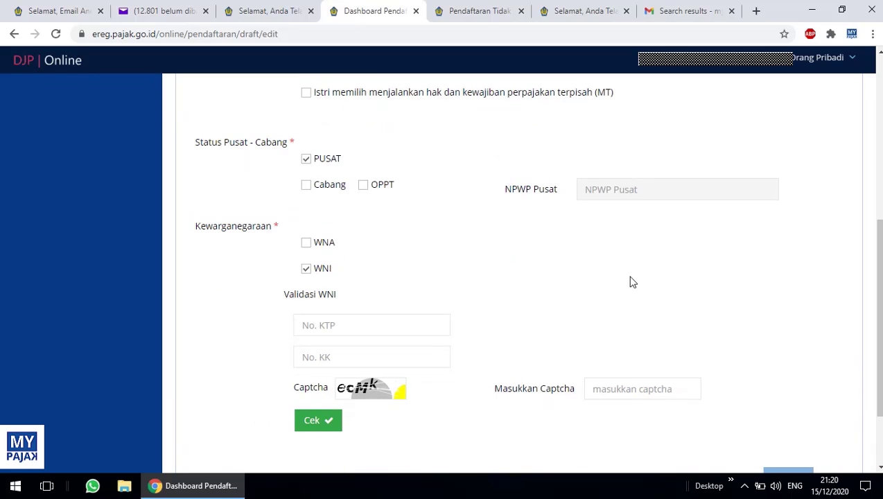
left_click(348, 323)
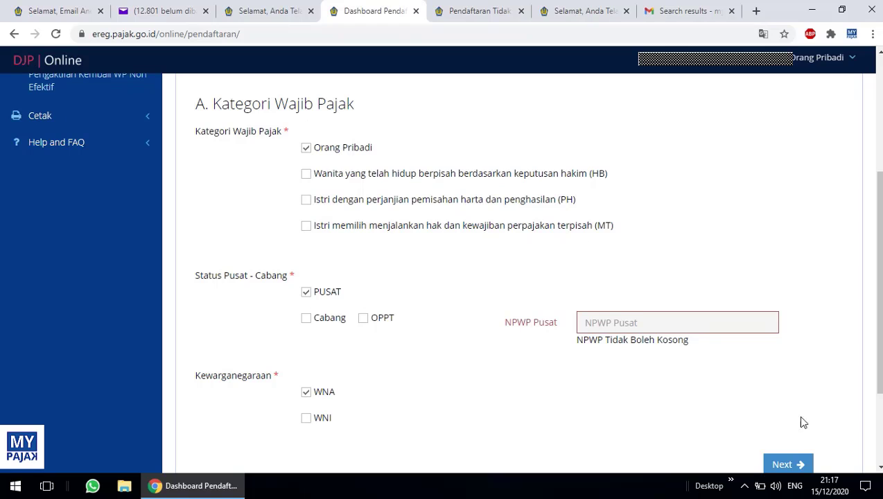
Advance past Kategori and the Identitas page to step 3, Penghasilan
left_click(798, 459)
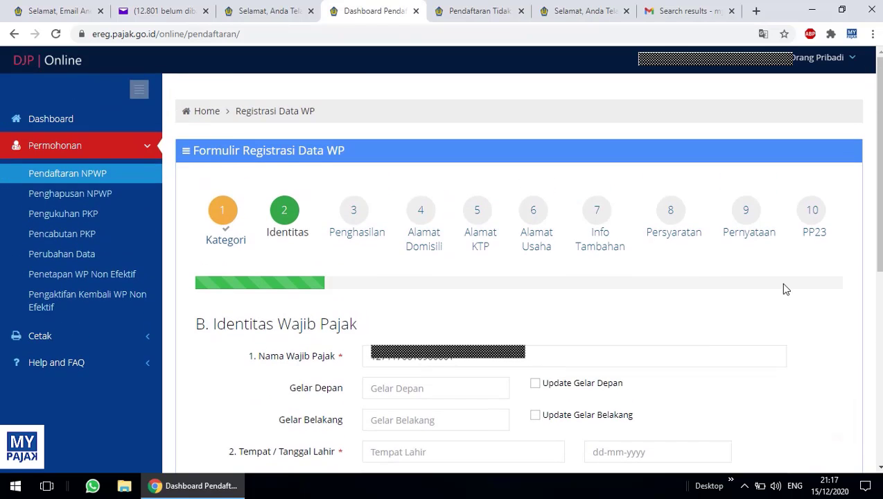
scroll(785, 288, "down", 2)
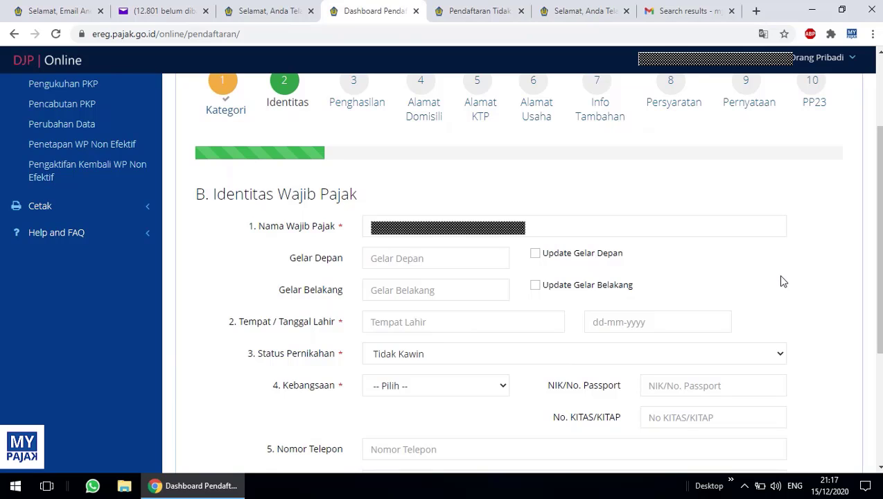
scroll(781, 278, "down", 2)
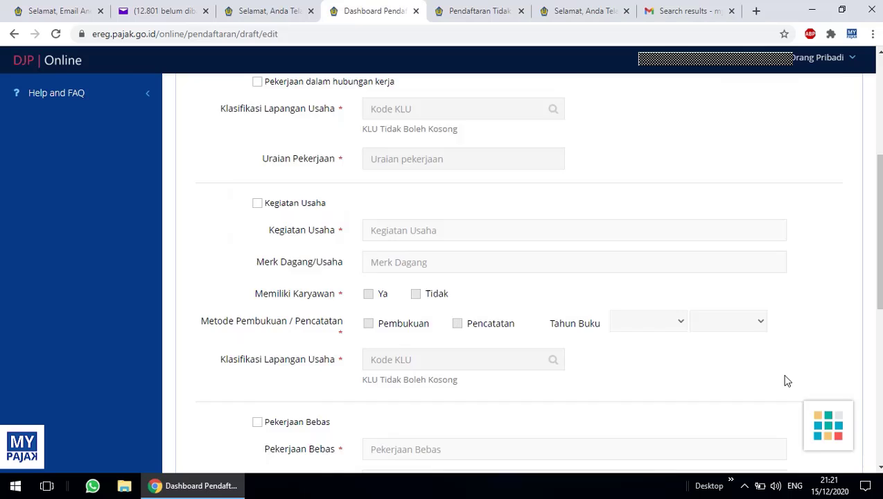
scroll(785, 379, "up", 4)
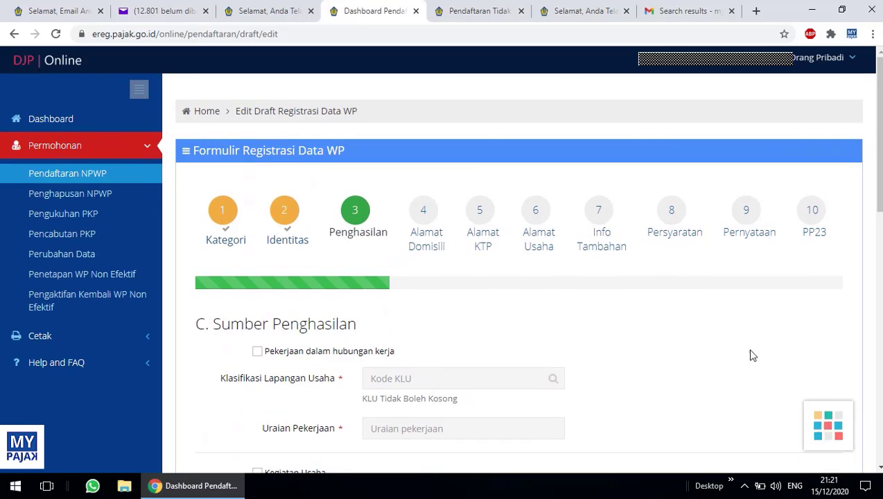
Tick Pekerjaan dalam hubungan kerja and assign it KLU 96304, PEGAWAI SWASTA
left_click(257, 353)
scroll(564, 367, "down", 1)
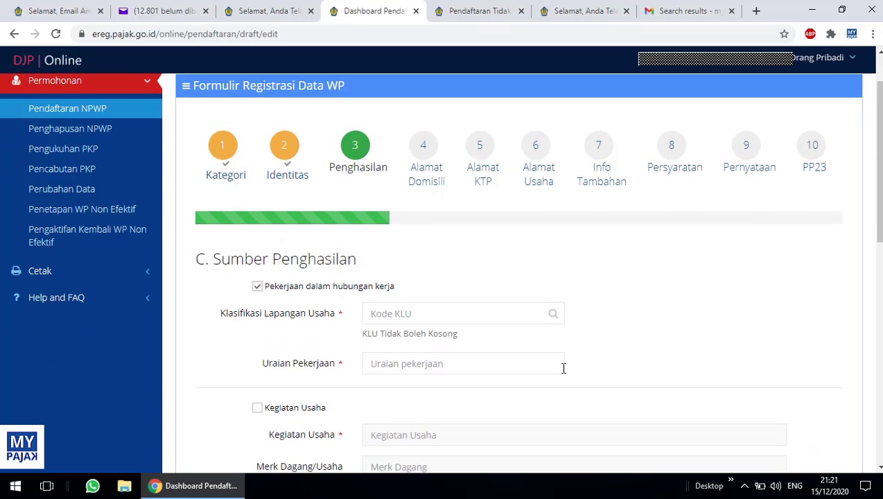
left_click(491, 316)
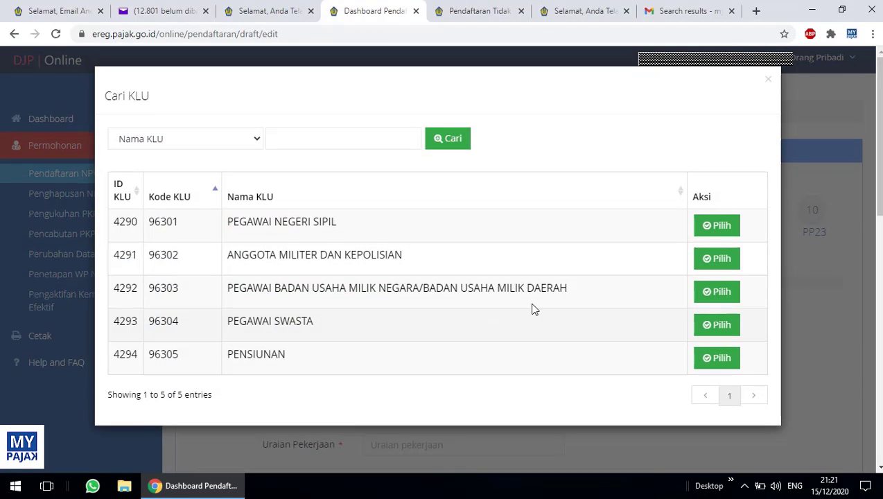
scroll(534, 309, "down", 1)
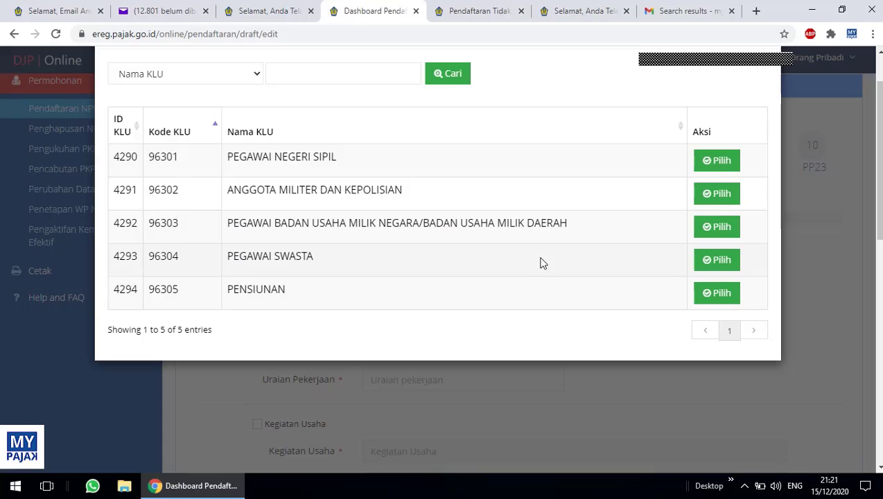
left_click(311, 76)
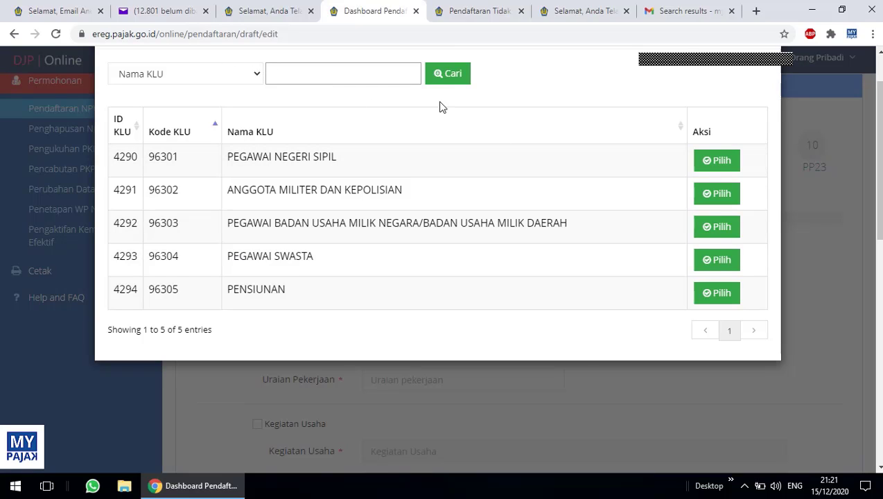
scroll(440, 107, "up", 1)
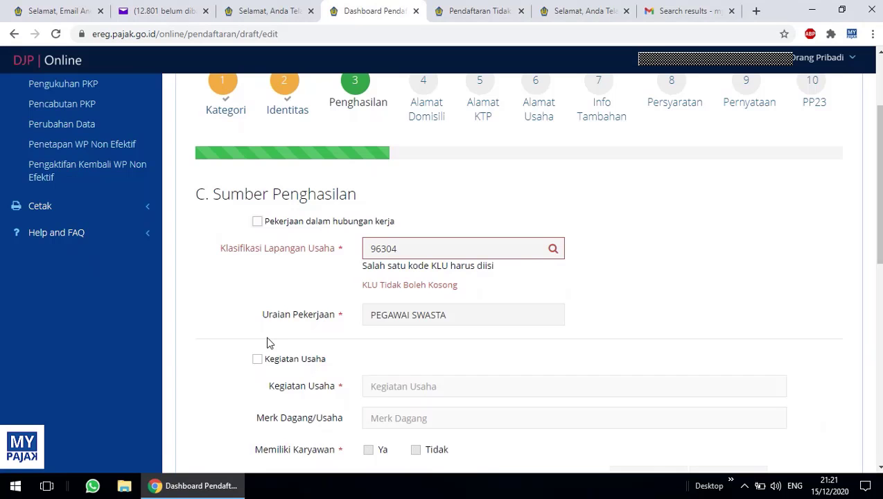
Tick Kegiatan Usaha as an income source and start describing the business activity
left_click(257, 360)
scroll(601, 331, "down", 3)
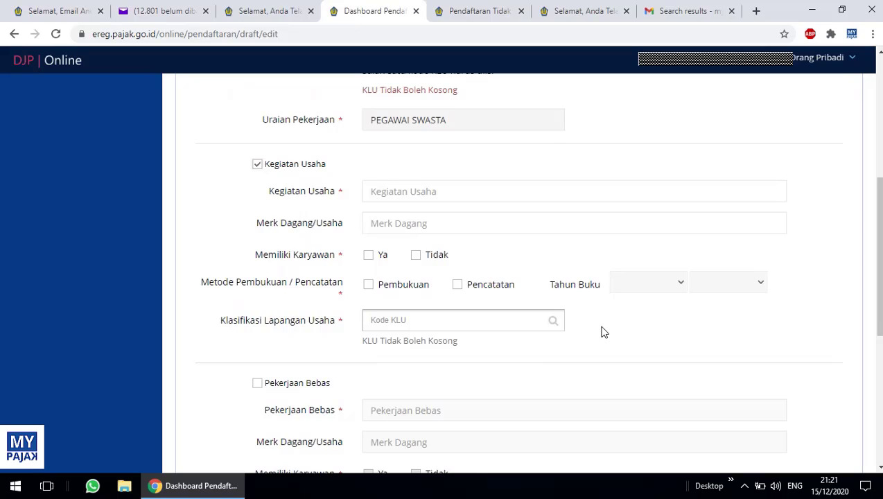
left_click(486, 188)
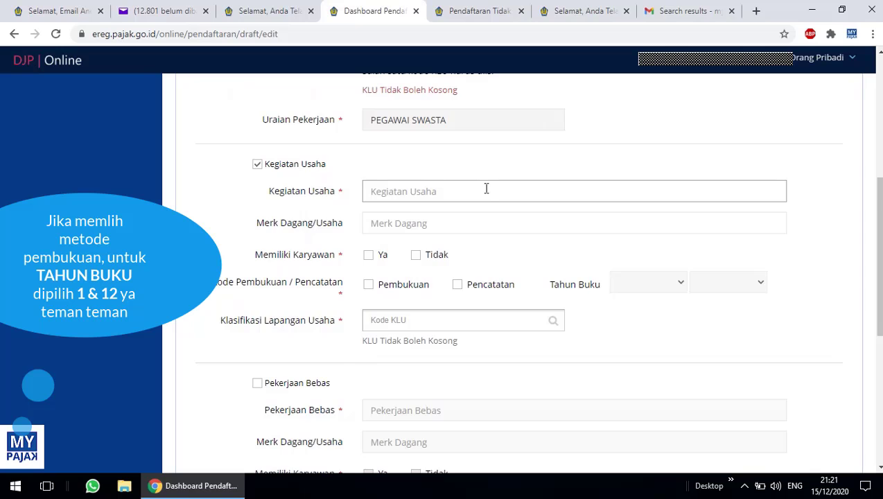
scroll(259, 339, "down", 1)
Replace Kegiatan Usaha with Pekerjaan Bebas, closing its KLU search without choosing a code
left_click(258, 336)
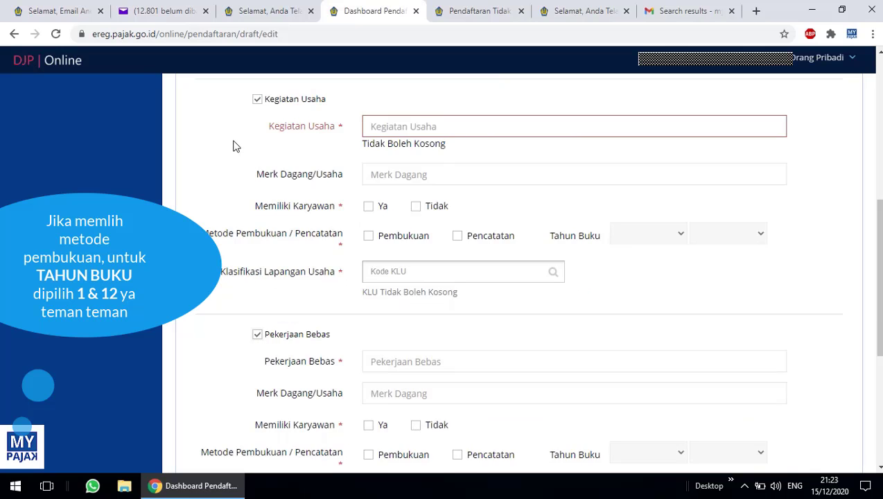
left_click(257, 99)
scroll(688, 335, "down", 2)
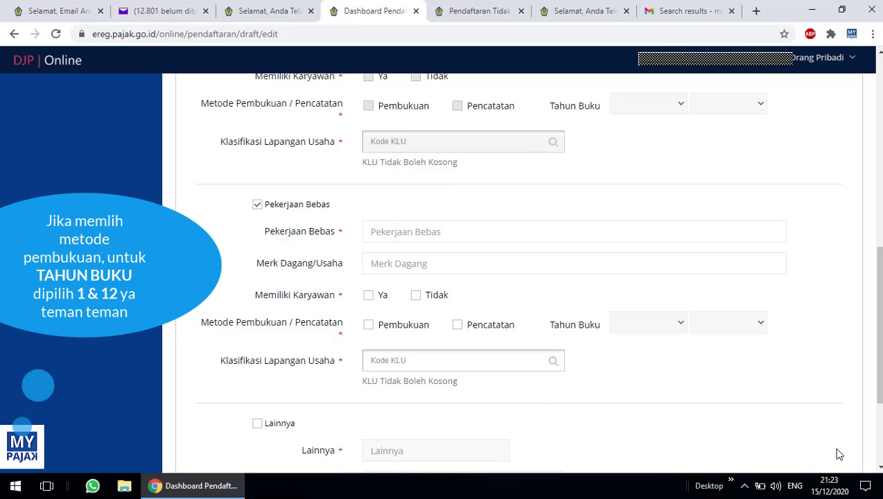
scroll(857, 421, "down", 1)
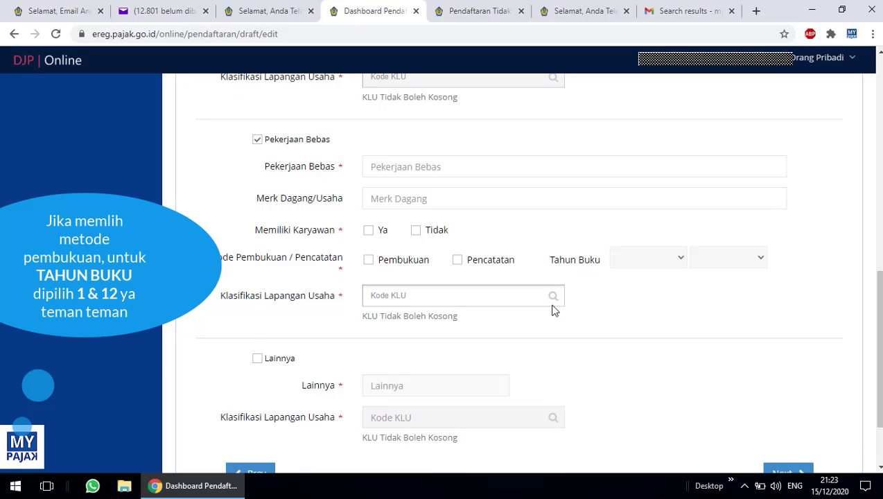
left_click(455, 290)
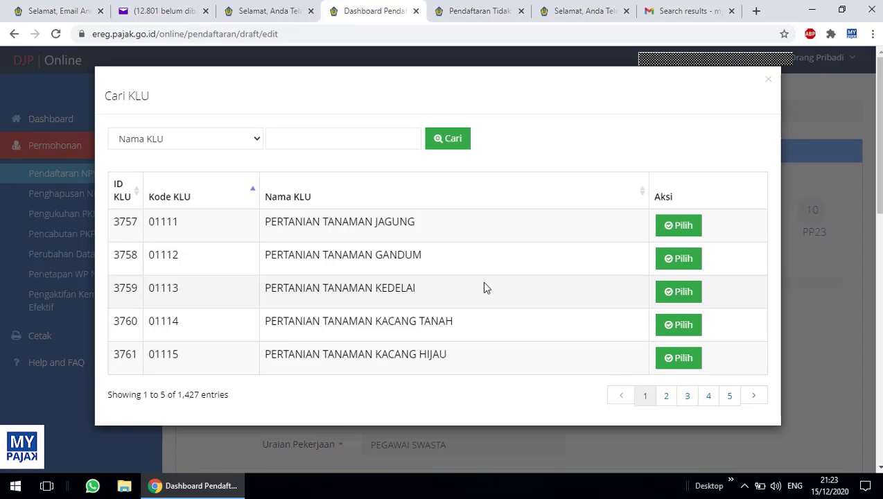
left_click(768, 80)
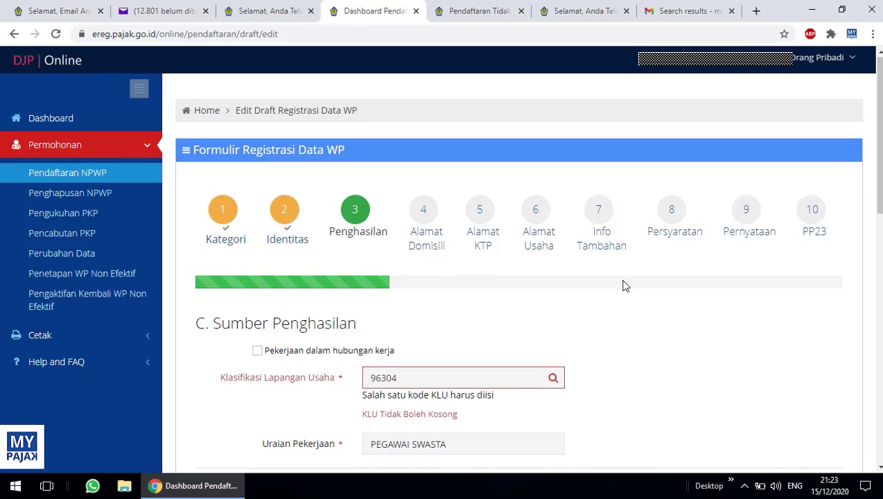
Untick Pekerjaan Bebas, tick Lainnya, and classify it as KLU 01111 PERTANIAN TANAMAN JAGUNG
scroll(625, 285, "down", 7)
scroll(625, 285, "down", 2)
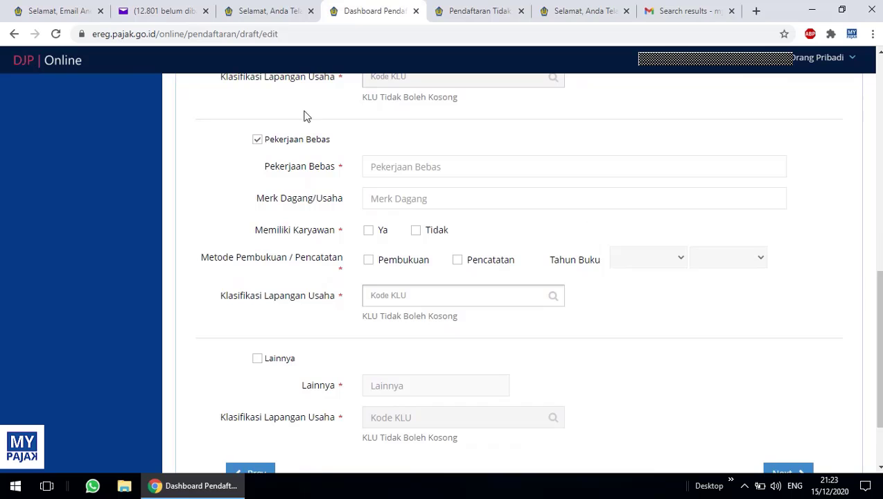
left_click(258, 141)
scroll(270, 296, "down", 2)
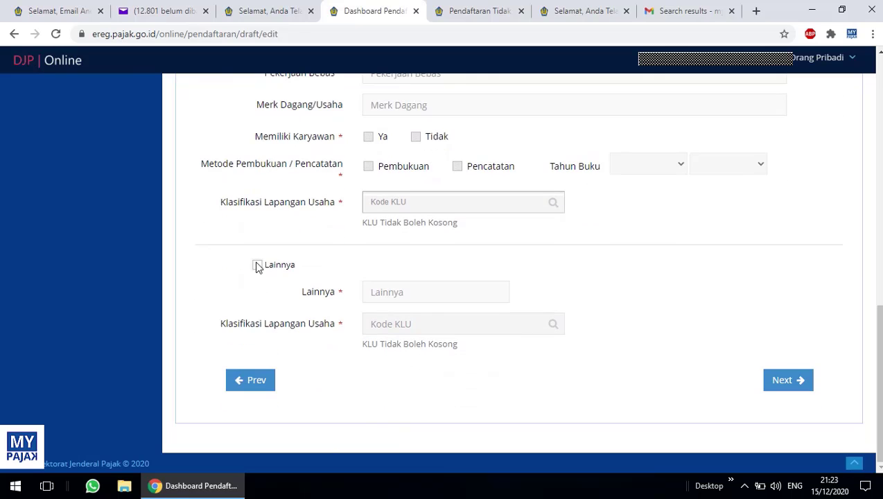
left_click(257, 265)
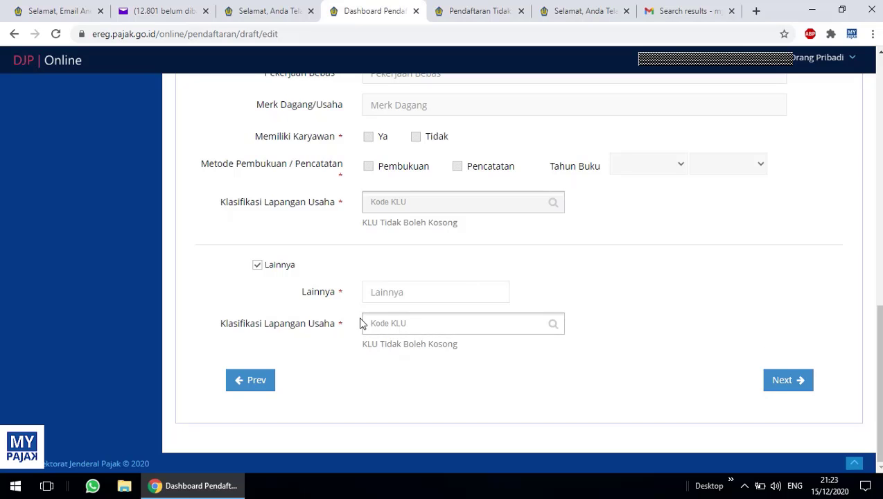
left_click(378, 324)
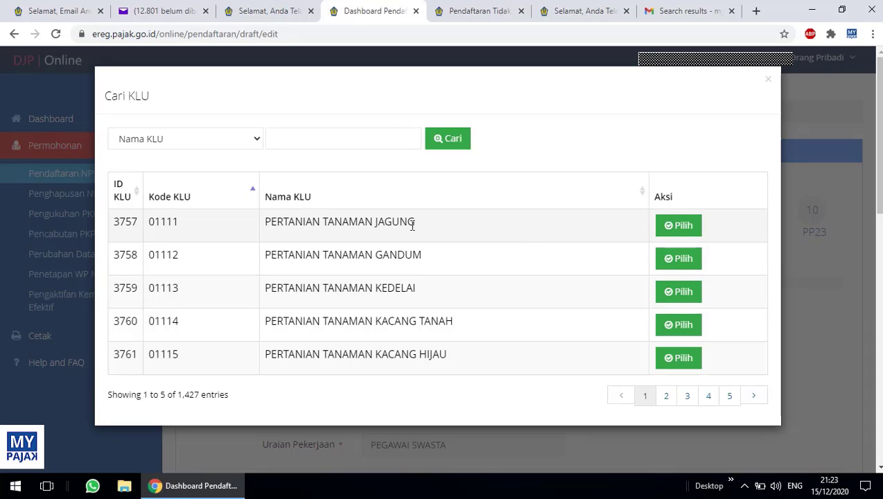
left_click(697, 232)
scroll(773, 241, "down", 9)
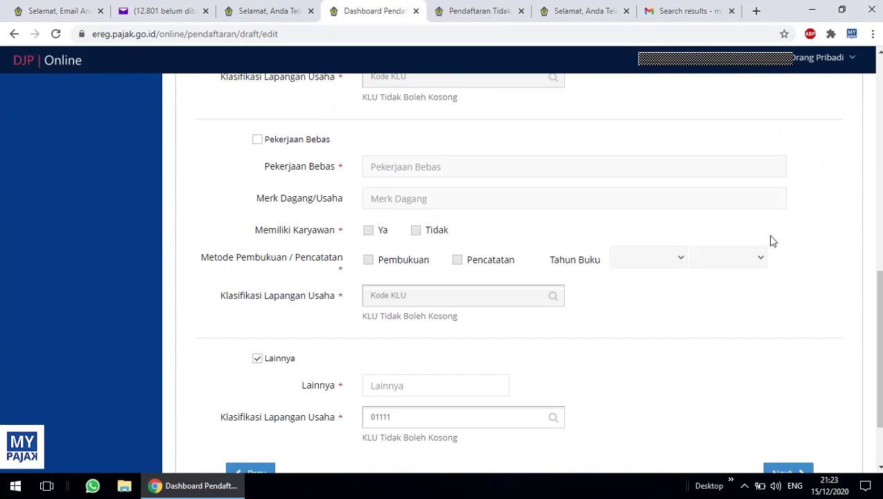
scroll(773, 241, "up", 5)
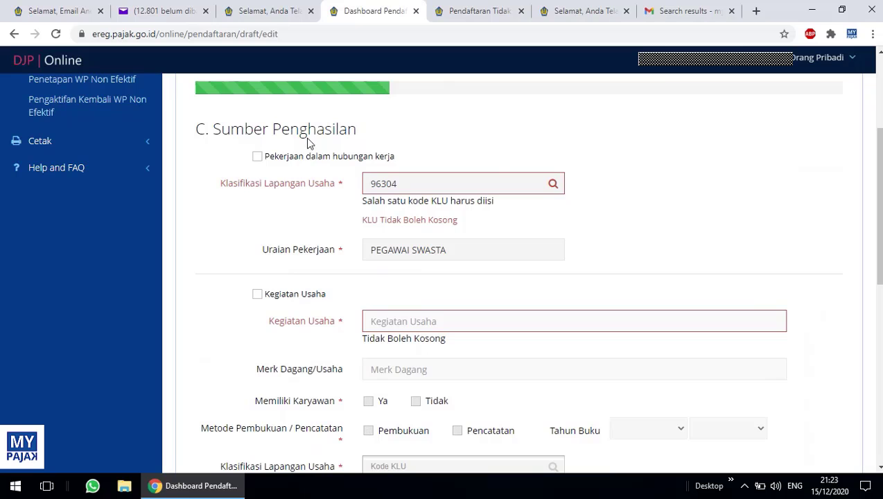
scroll(701, 248, "down", 6)
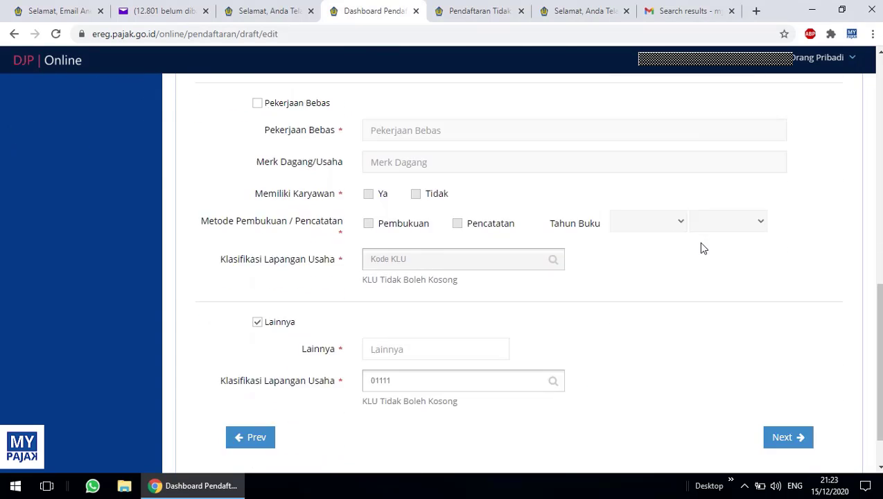
scroll(702, 248, "down", 1)
Complete the section D residential address fields and save them to reach step E
left_click(797, 374)
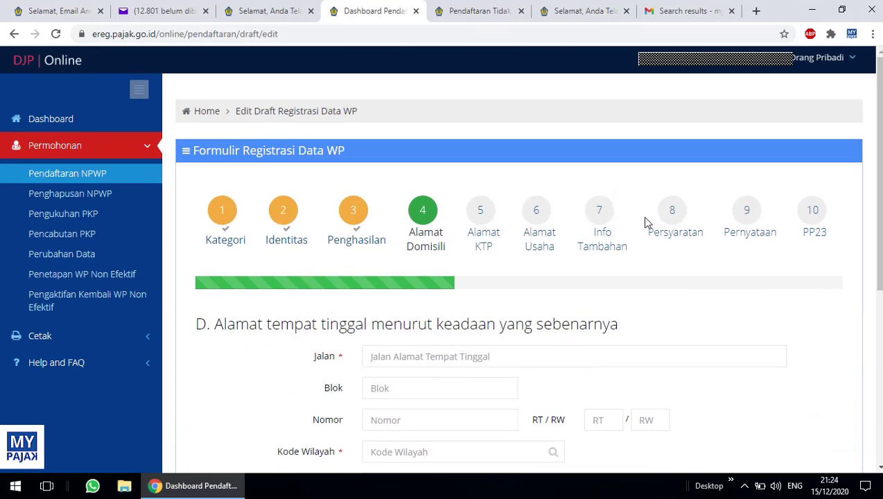
scroll(676, 222, "down", 2)
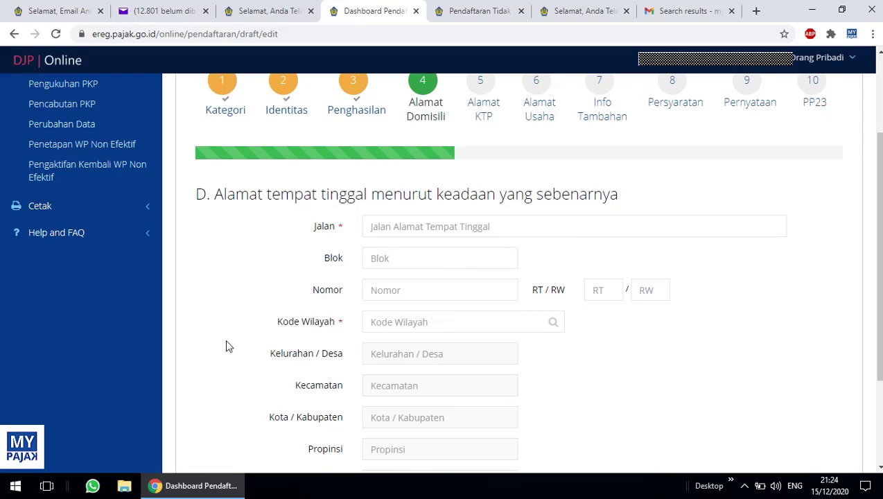
scroll(715, 288, "down", 2)
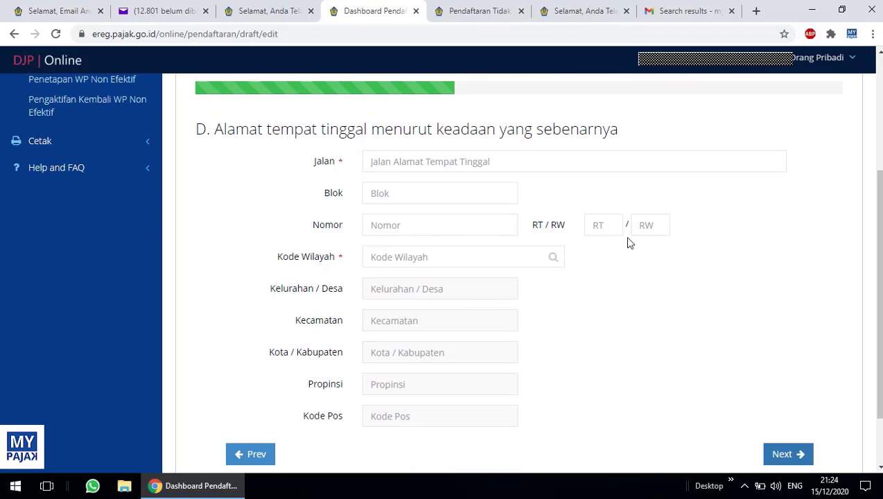
left_click_drag(312, 156, 460, 353)
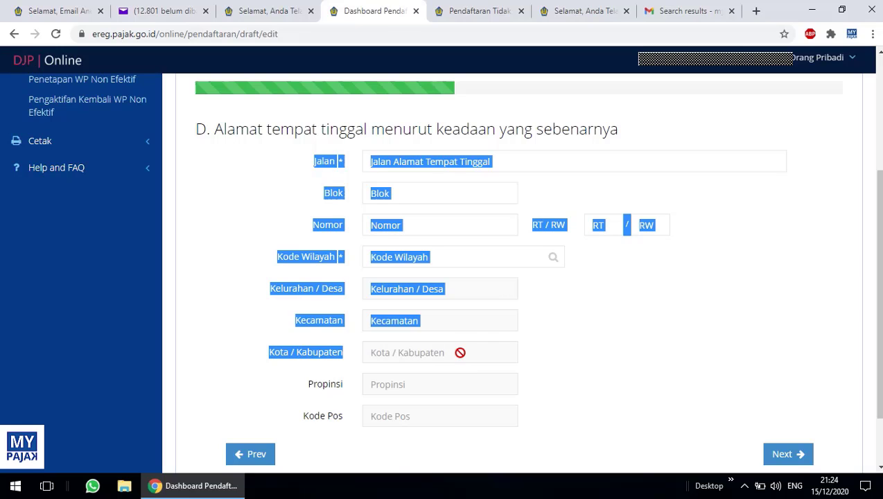
left_click(613, 333)
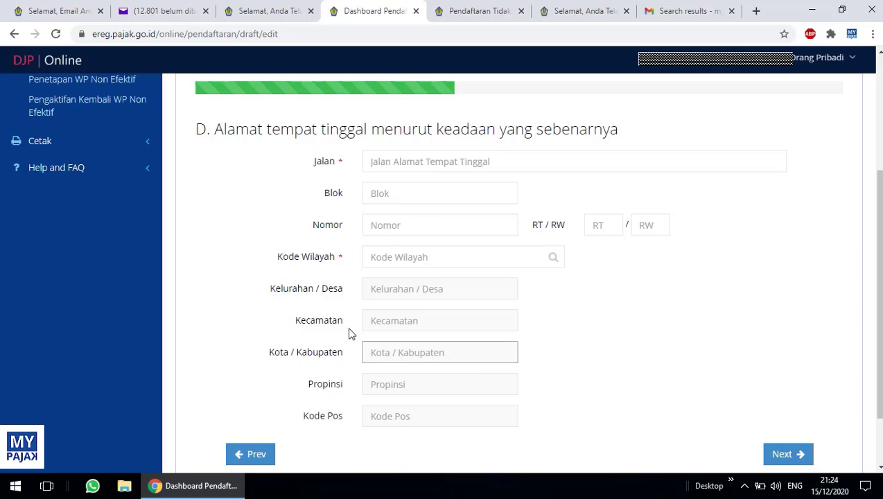
key("ctrl+a")
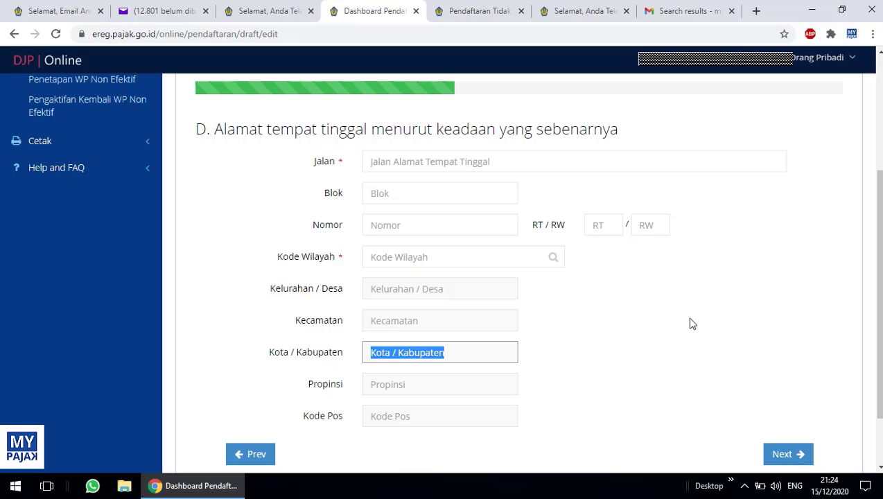
left_click(690, 324)
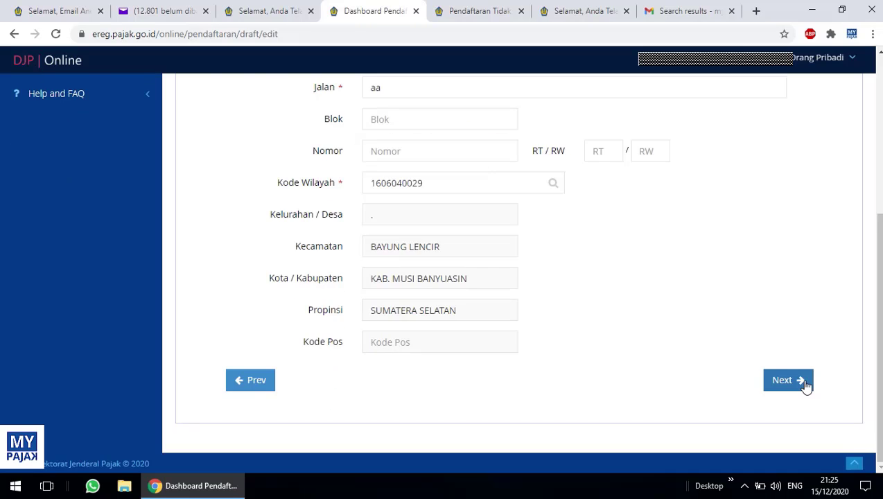
left_click(804, 384)
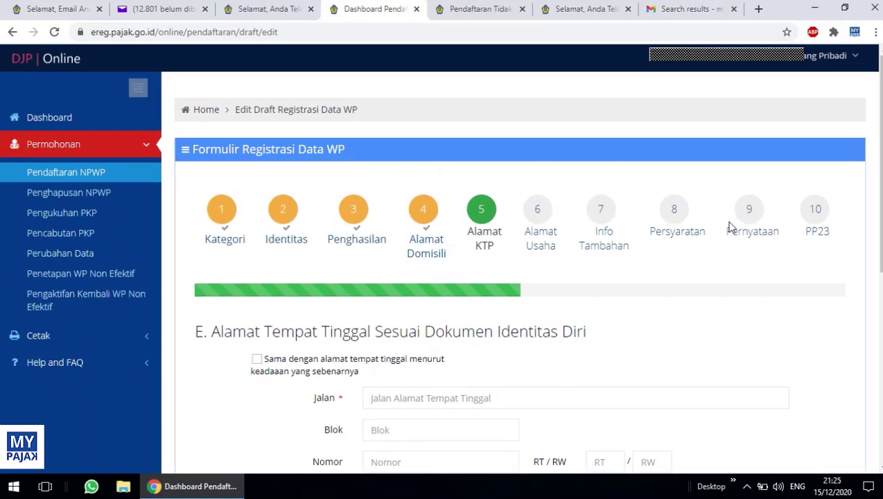
Enter 'aa' as the Jalan in the identity-document address and continue to Alamat Usaha
scroll(731, 241, "down", 1)
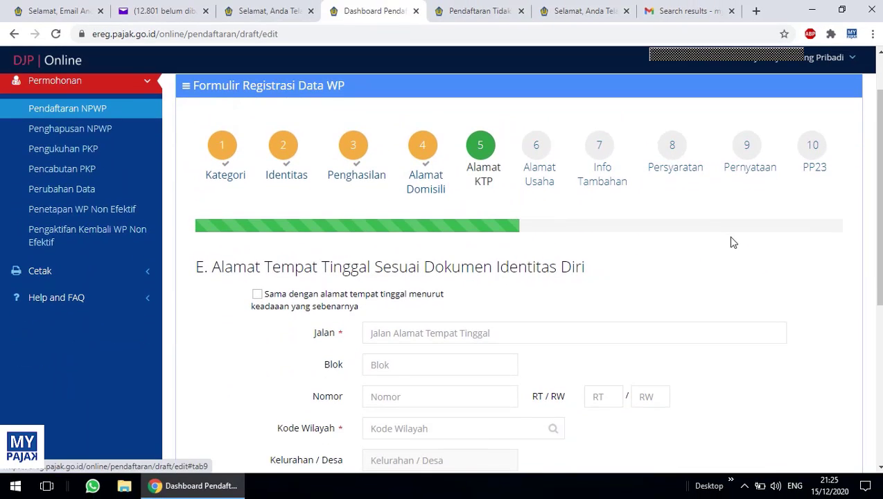
scroll(733, 242, "down", 4)
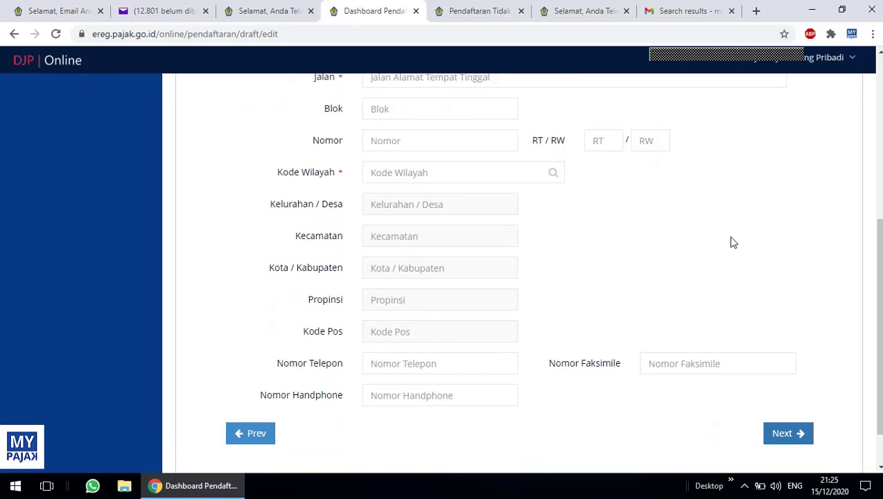
scroll(731, 243, "up", 1)
left_click(418, 130)
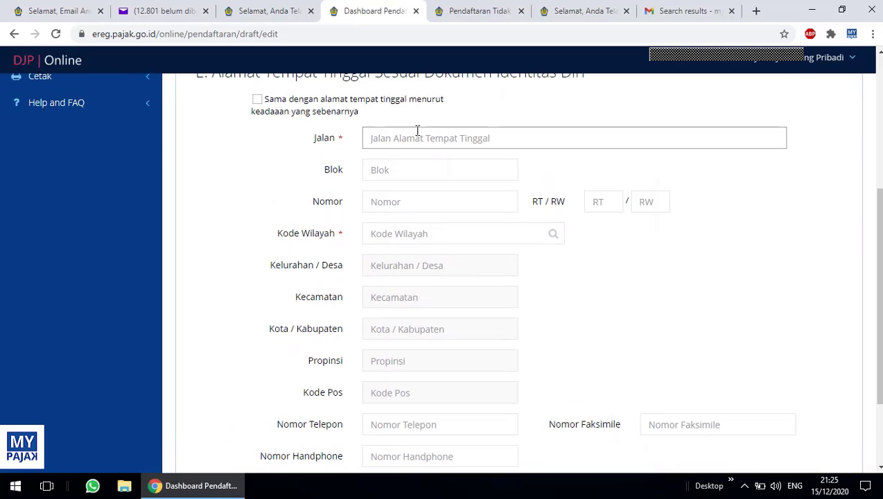
type("aa")
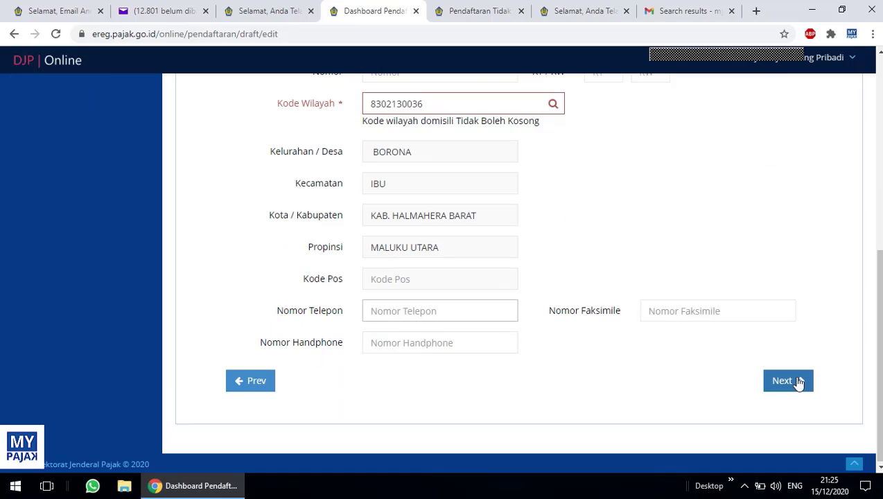
left_click(799, 381)
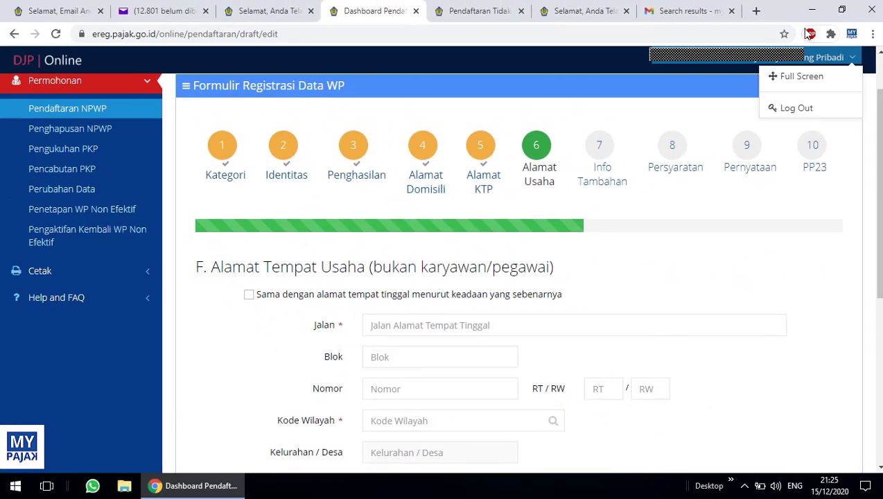
Enter 'aa' as the business street in the Alamat Usaha Jalan field
scroll(807, 204, "down", 3)
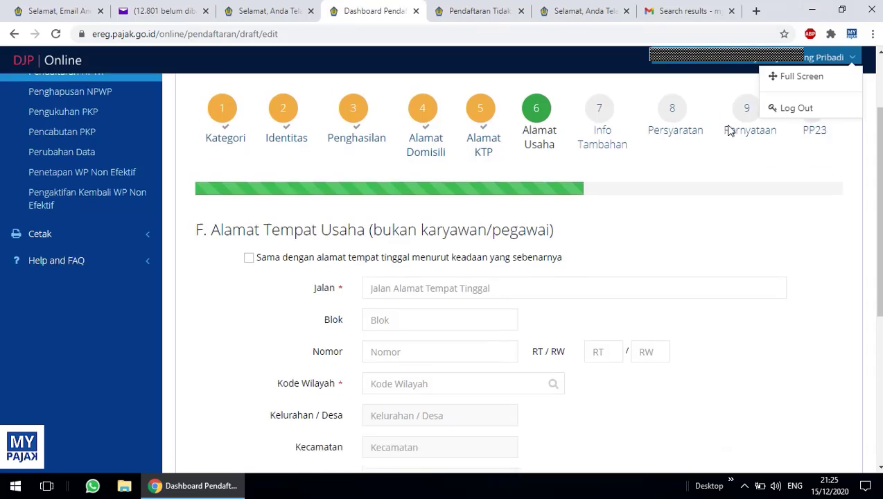
scroll(808, 203, "down", 2)
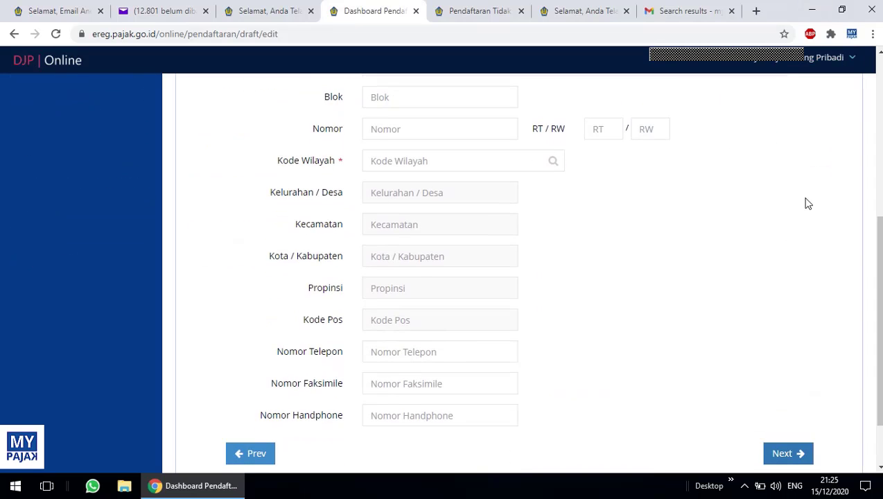
scroll(808, 203, "up", 4)
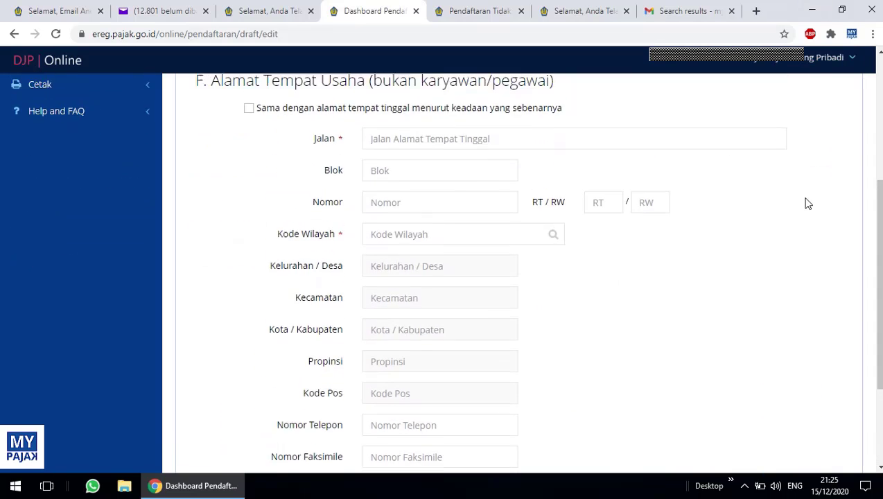
left_click(519, 253)
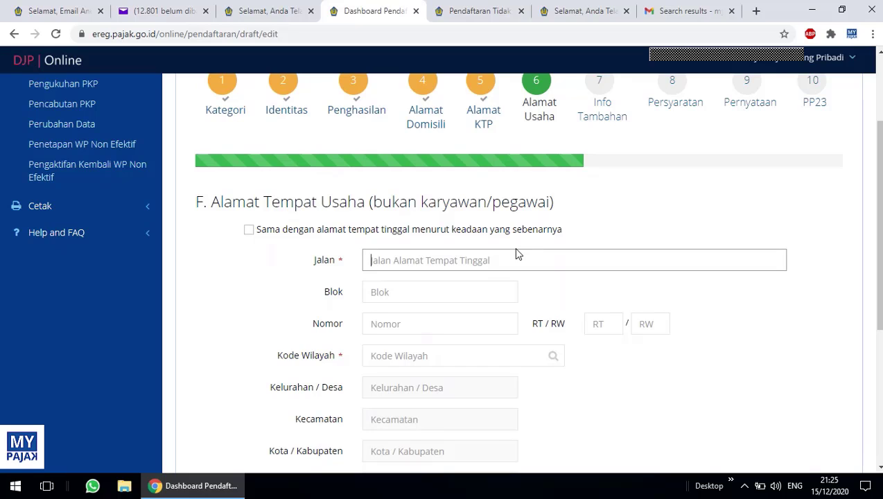
type("aa")
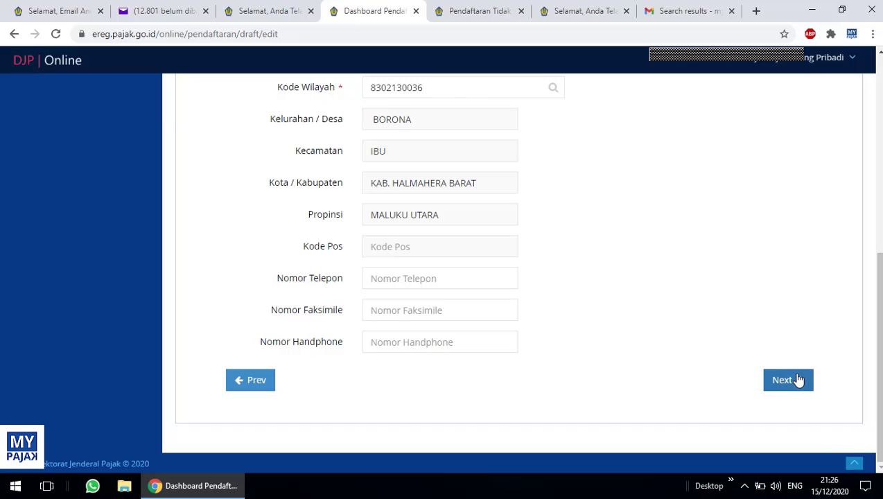
Save the business address, set monthly income to Kurang Dari Rp. 4.500.000, and reach Persyaratan
left_click(799, 380)
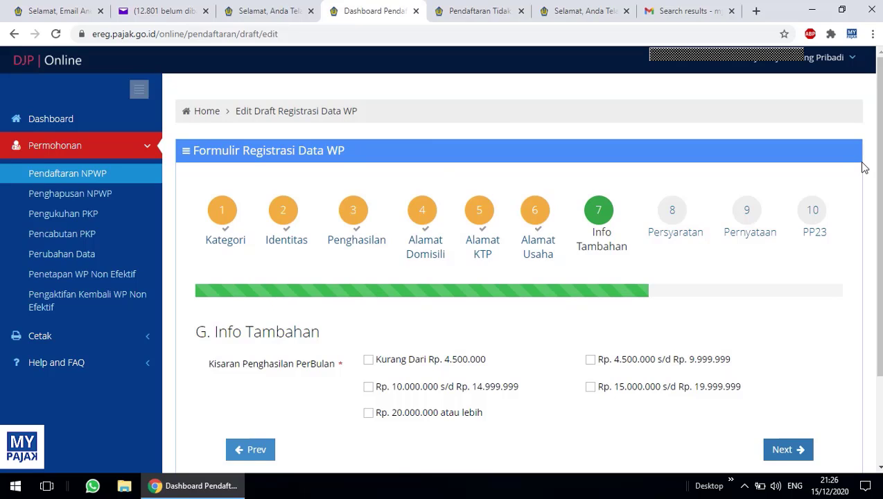
left_click(369, 359)
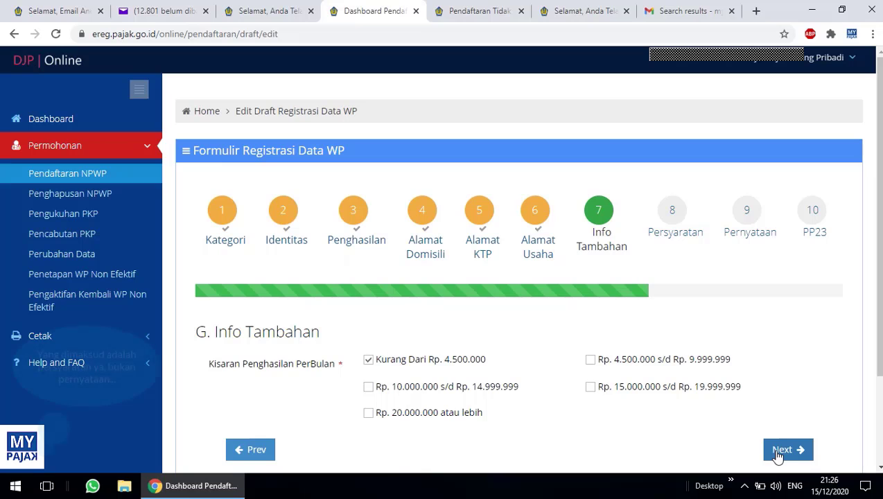
left_click(780, 451)
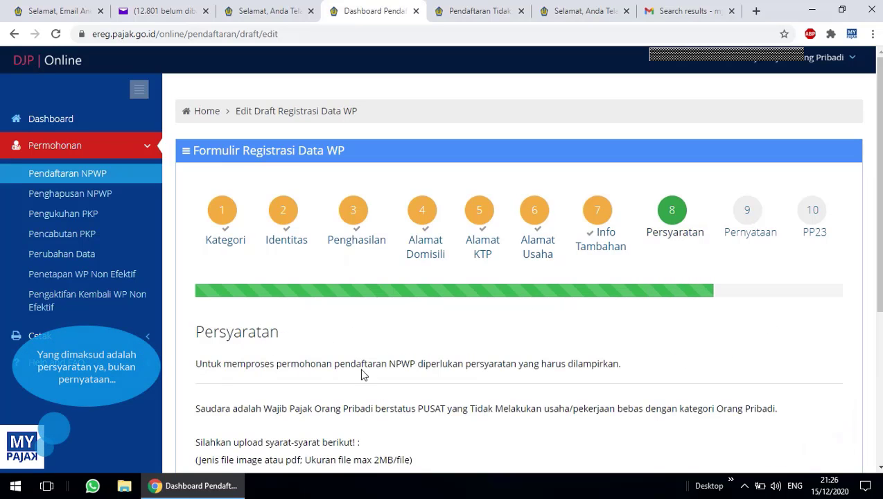
scroll(669, 350, "down", 1)
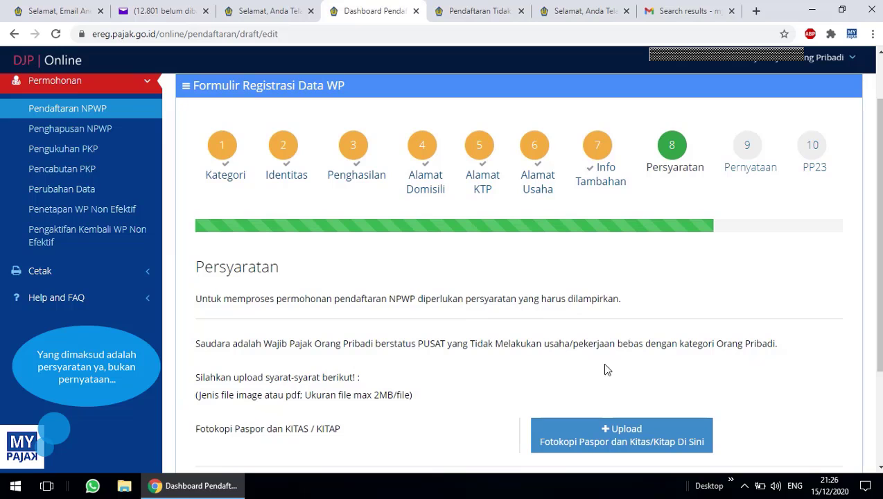
scroll(652, 335, "down", 1)
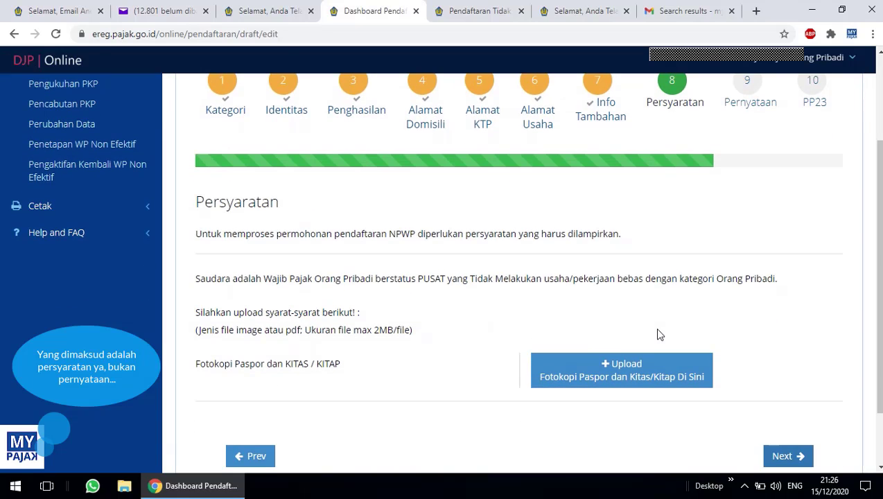
scroll(813, 289, "down", 1)
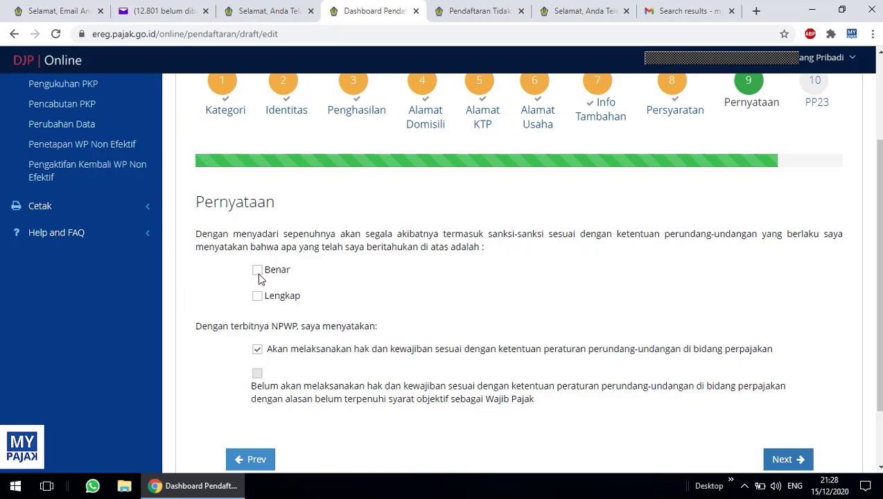
Declare the data Benar and Lengkap, pass PP23, and open the Kirim Permohonan token statement
left_click(257, 270)
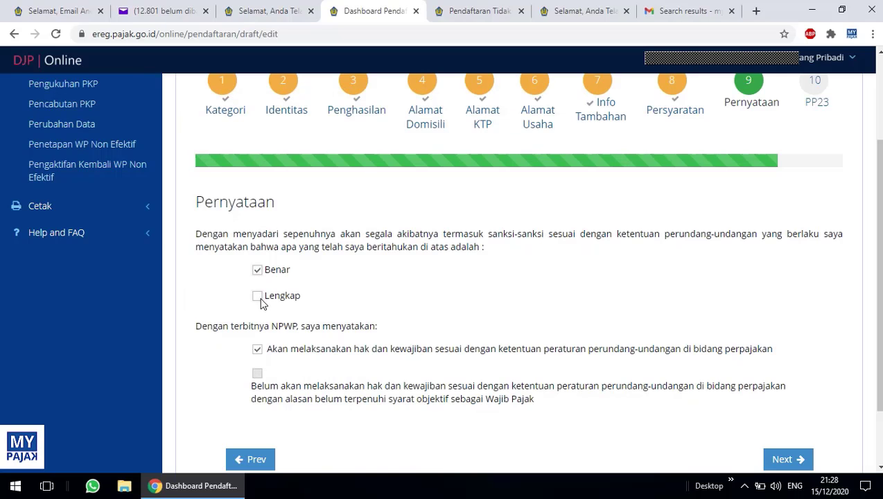
left_click(258, 297)
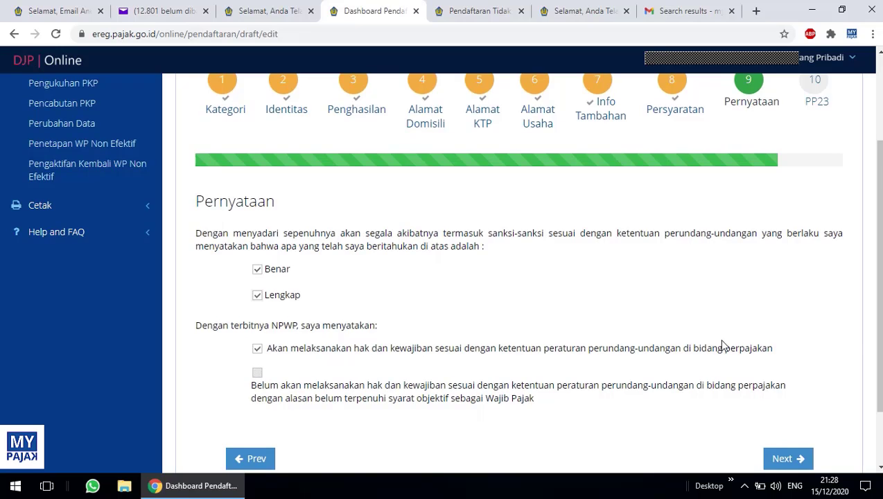
scroll(724, 345, "down", 1)
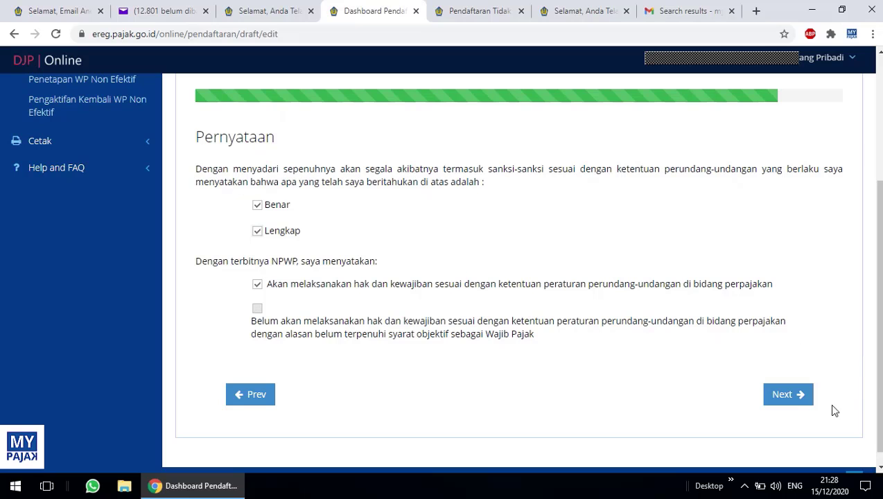
left_click(789, 394)
scroll(855, 214, "down", 3)
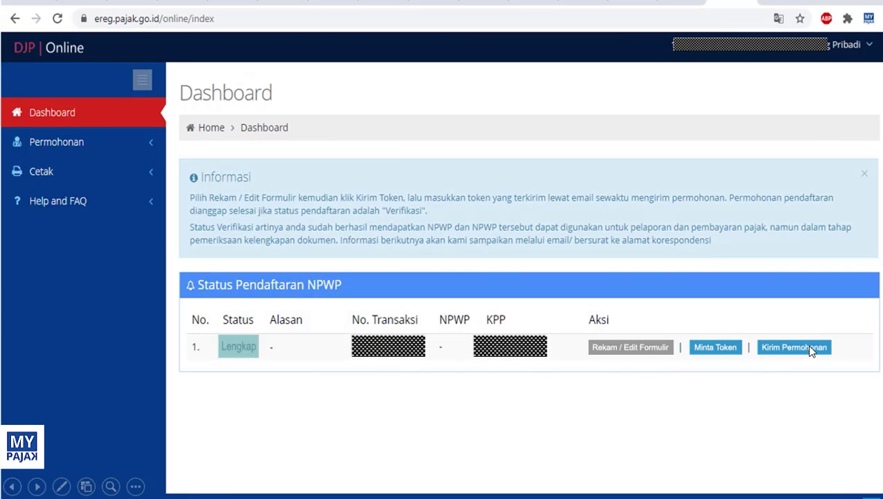
left_click(810, 349)
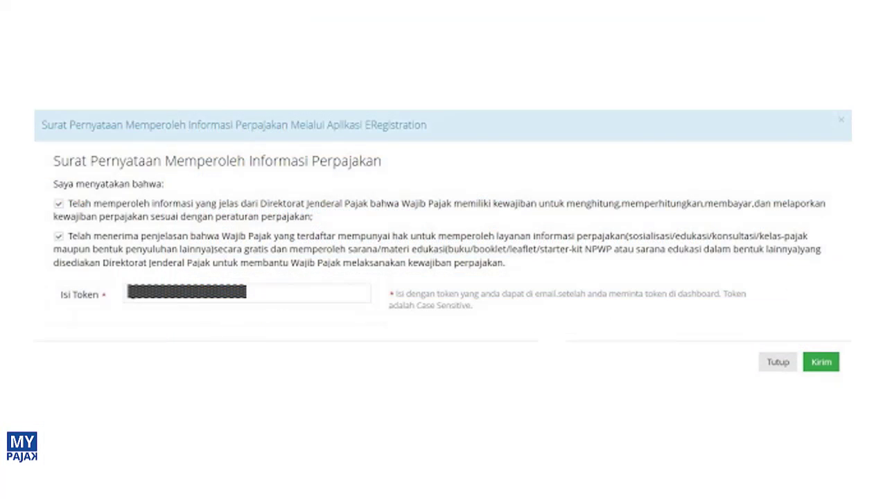